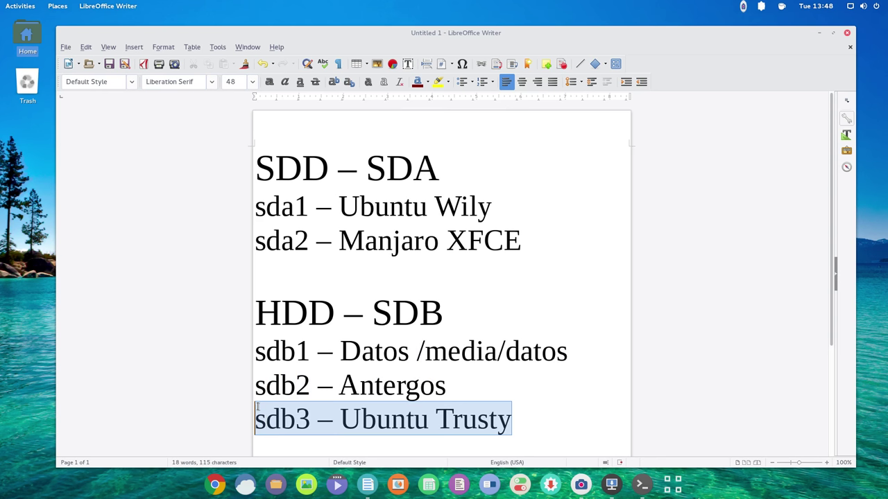
Highlight the sdb3, SDD – SDA, HDD – SDB and sda1 lines in the partition notes, then close the document
left_click_drag(257, 406, 256, 406)
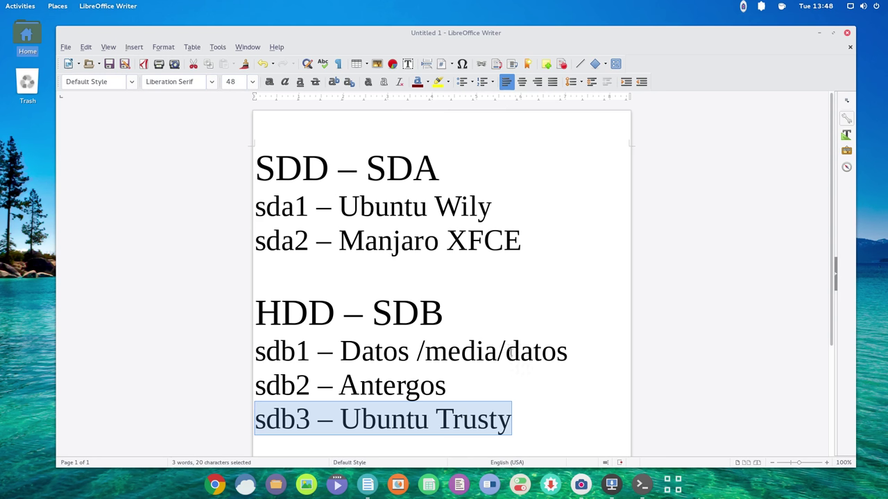
left_click(496, 307)
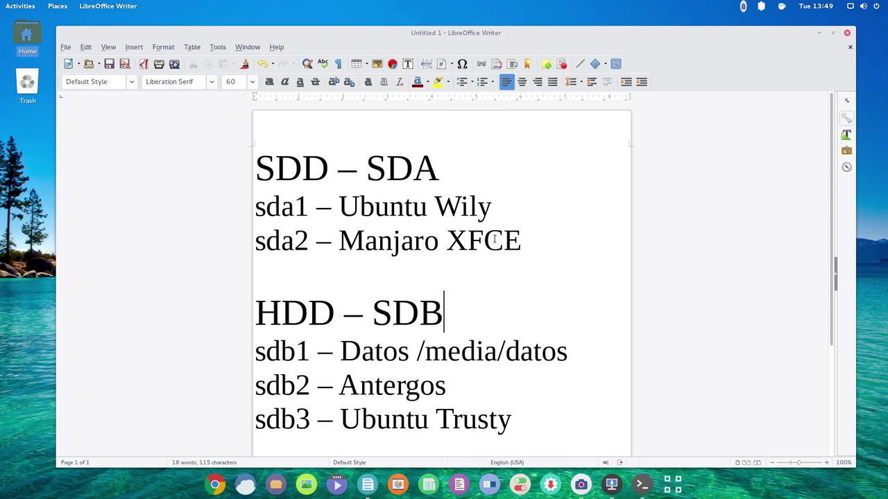
left_click_drag(441, 170, 254, 169)
left_click_drag(456, 318, 245, 308)
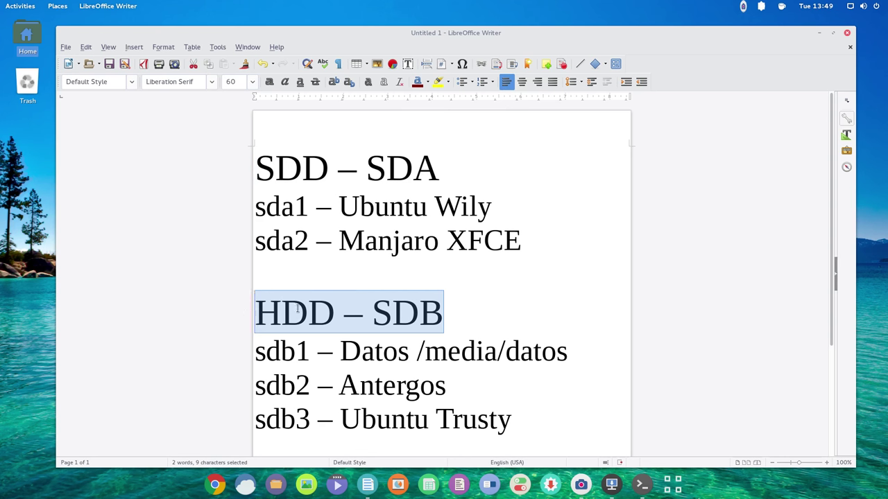
left_click(515, 267)
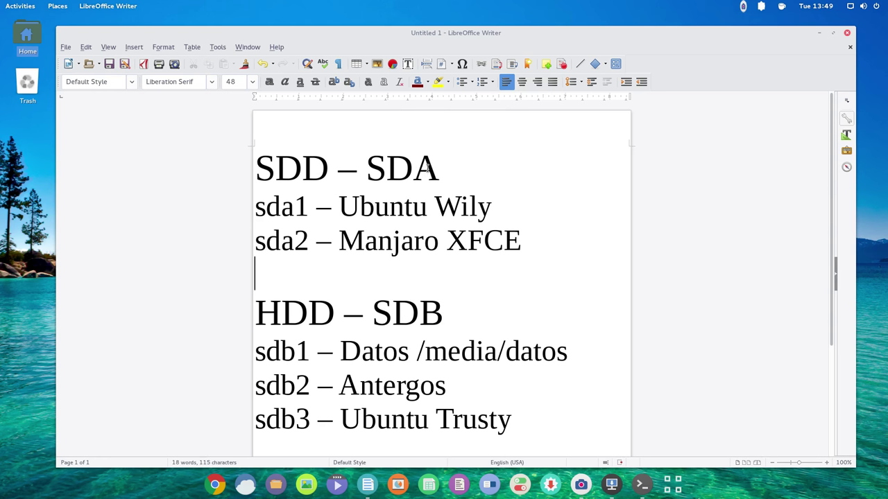
left_click_drag(501, 206, 253, 218)
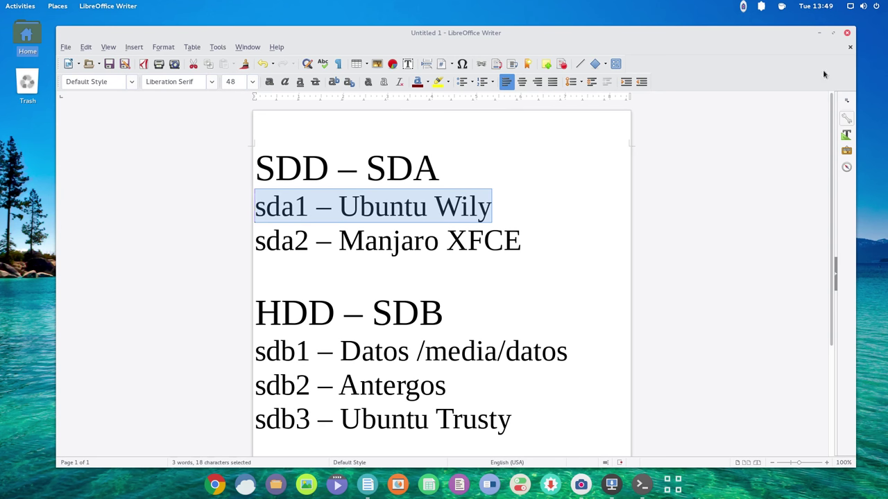
left_click(847, 33)
Discard the unsaved notes and launch GParted by searching 'gp' in Activities
left_click(451, 273)
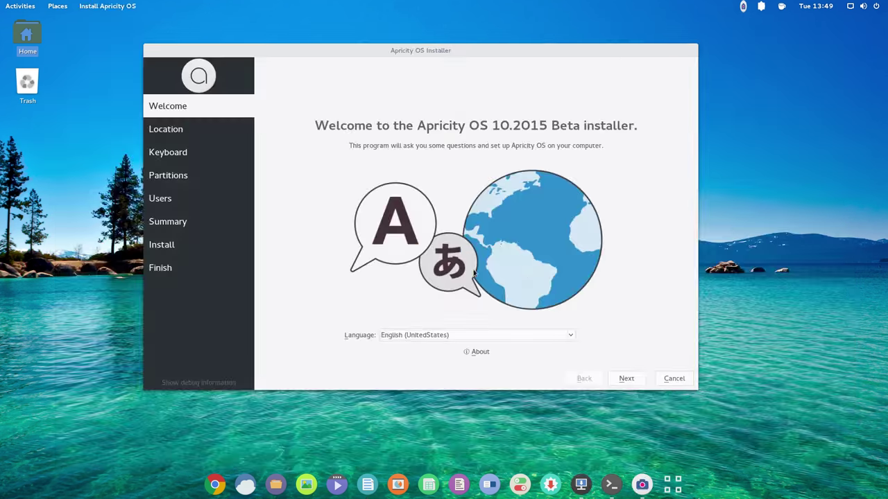
mouse_move(1, 2)
left_click(424, 30)
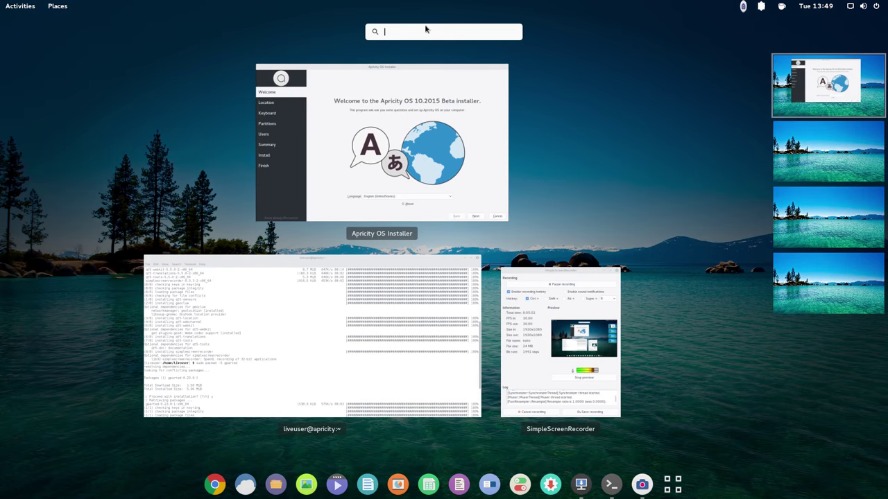
type("gp")
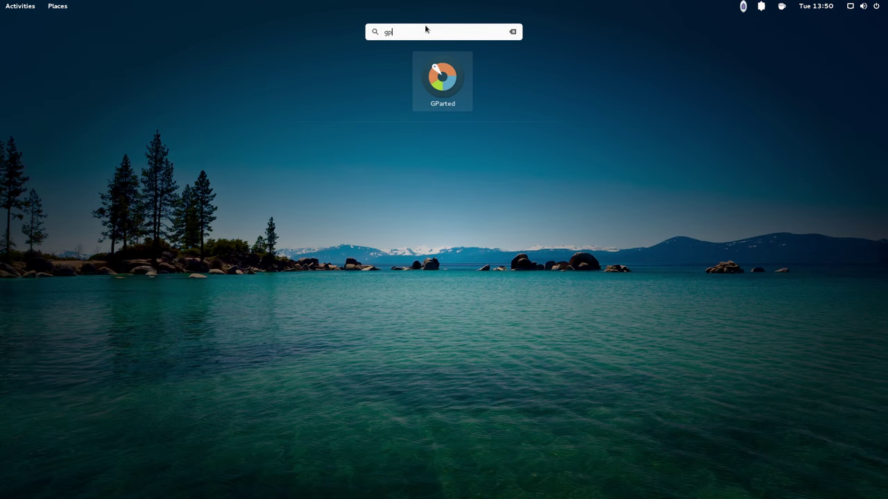
left_click(440, 99)
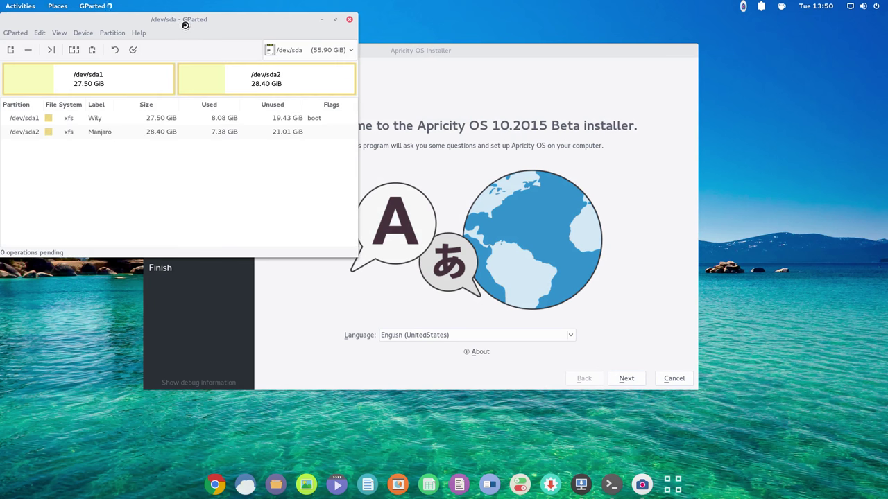
Move and widen the GParted window so the installer stays visible
left_click_drag(191, 19, 324, 35)
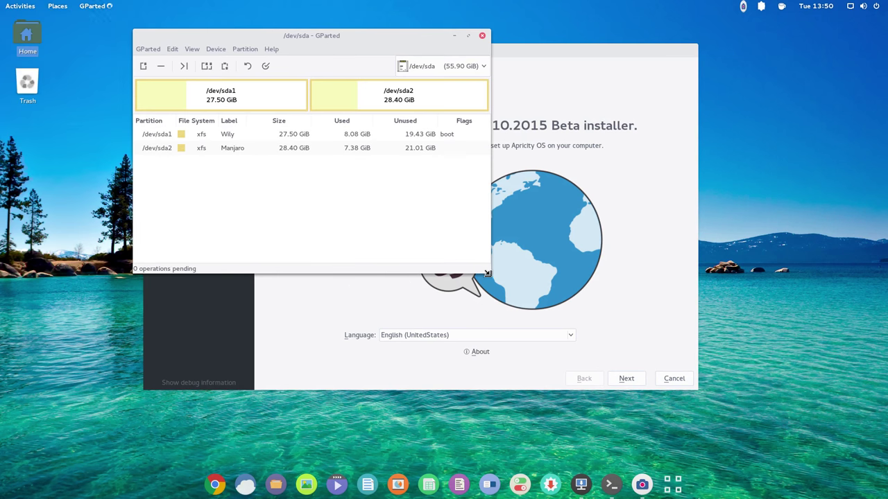
left_click_drag(491, 274, 720, 245)
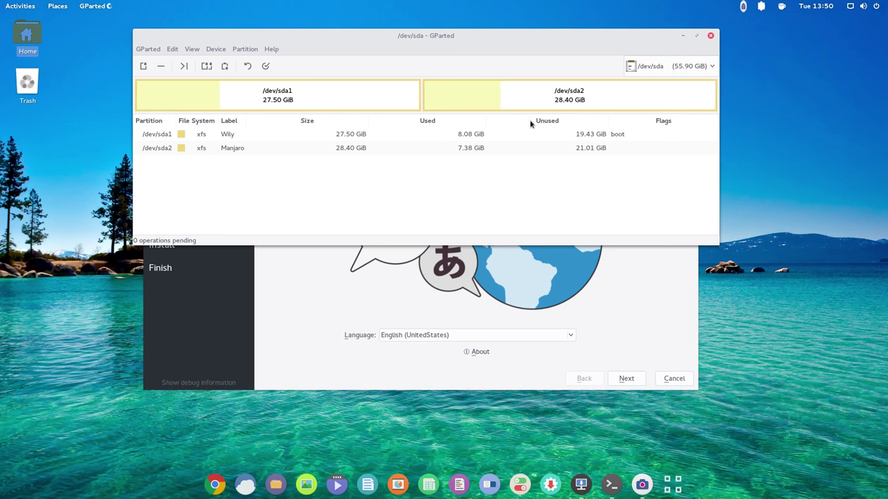
left_click_drag(442, 37, 452, 105)
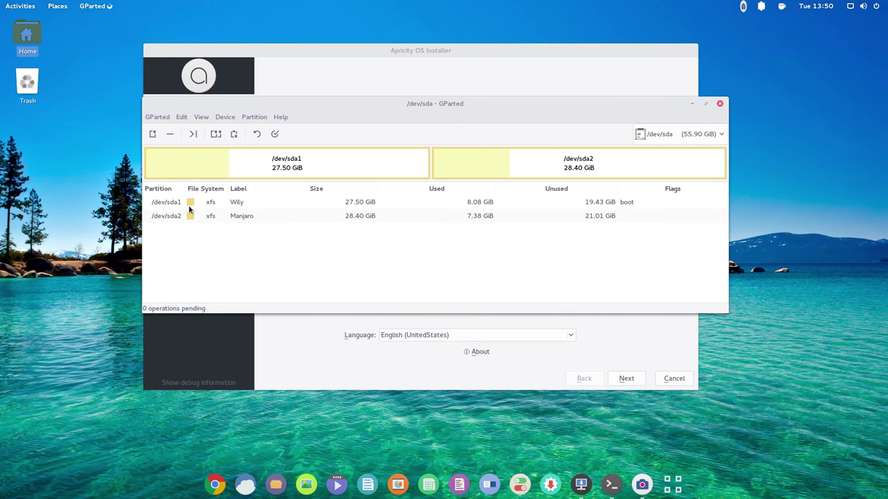
Review the sda1 Wily and sda2 Manjaro partitions, then display the /dev/sdb disk
left_click(321, 204)
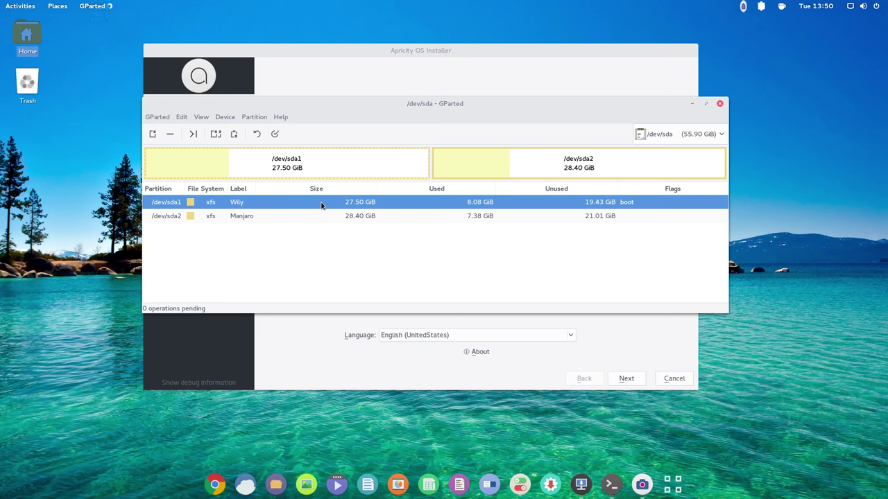
left_click(249, 217)
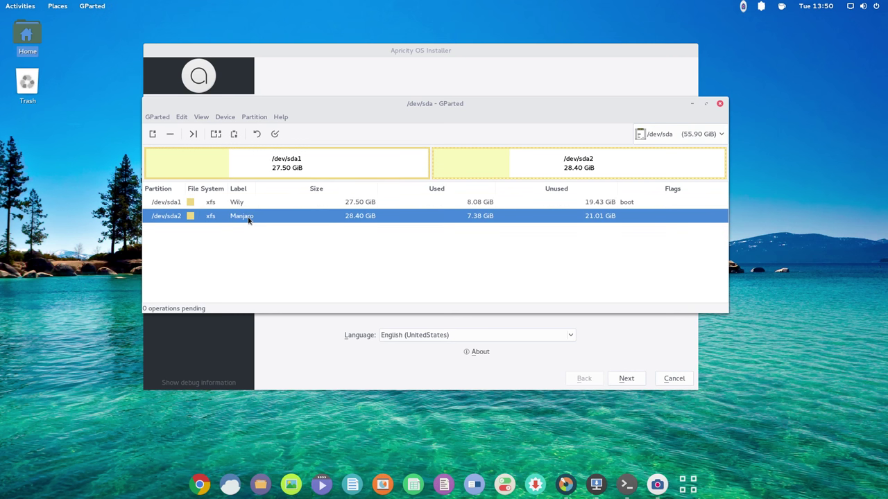
left_click(247, 206)
left_click(245, 219)
left_click(340, 204)
left_click(244, 221)
left_click(662, 137)
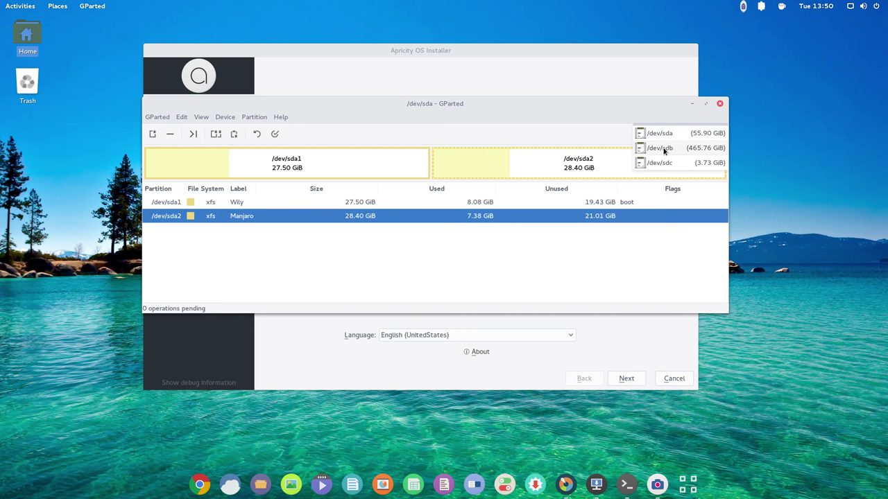
left_click(663, 149)
Inspect the sdb1 Datos, sdb3 Ubuntu and sdb2 AntergosG partitions, keeping /dev/sdb selected
left_click(425, 166)
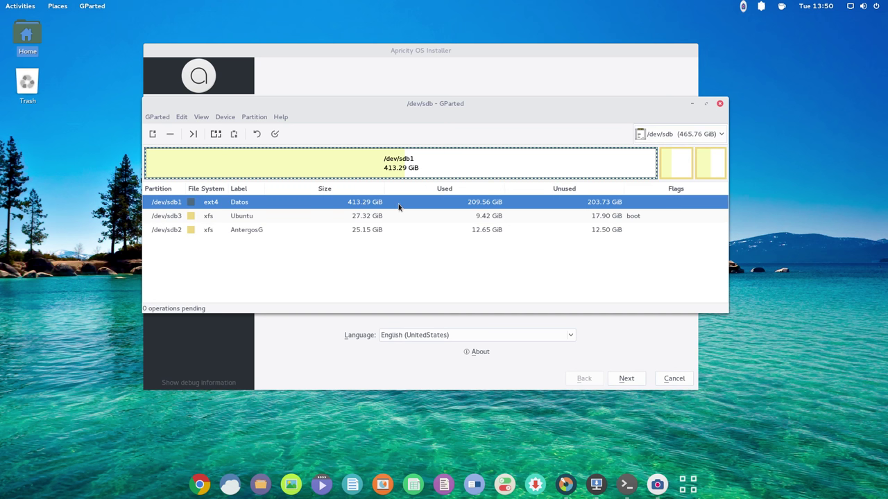
left_click(252, 219)
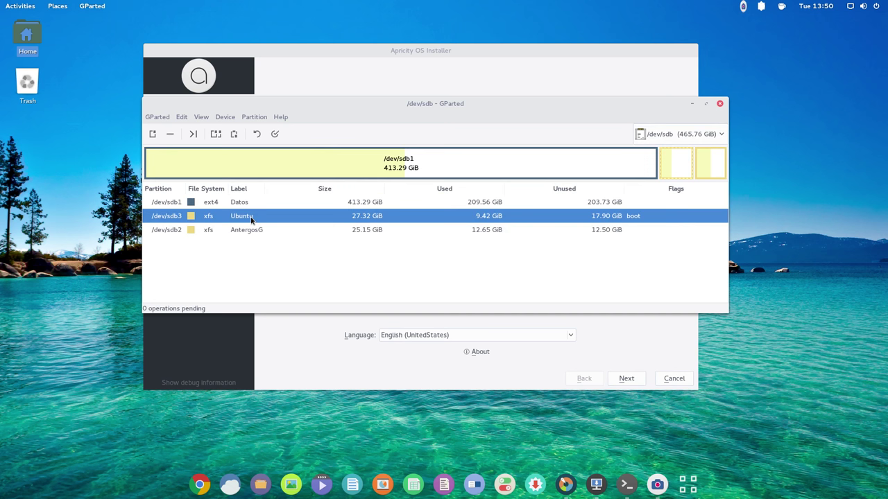
left_click(170, 234)
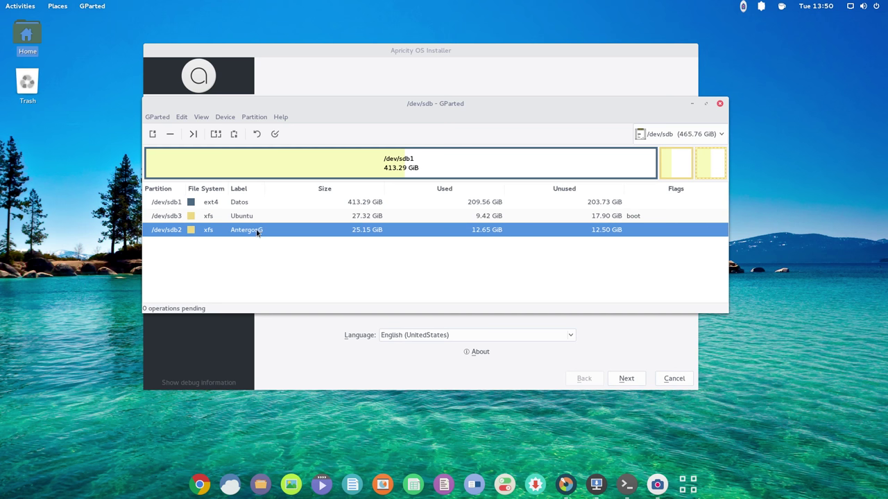
left_click(661, 136)
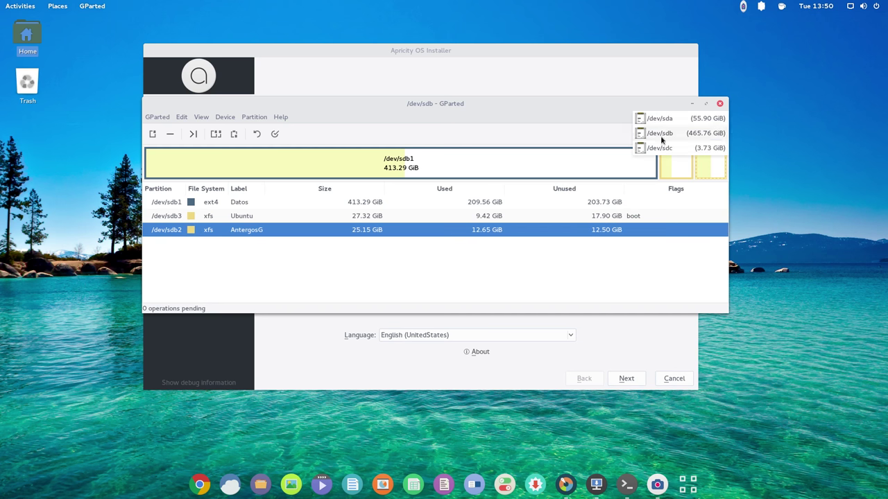
left_click(504, 264)
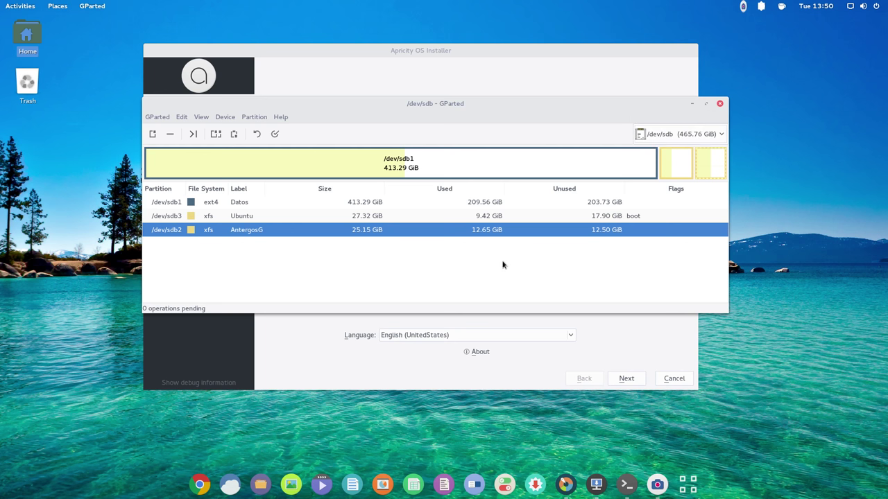
Close GParted and reposition the installer window
left_click_drag(428, 109, 390, 72)
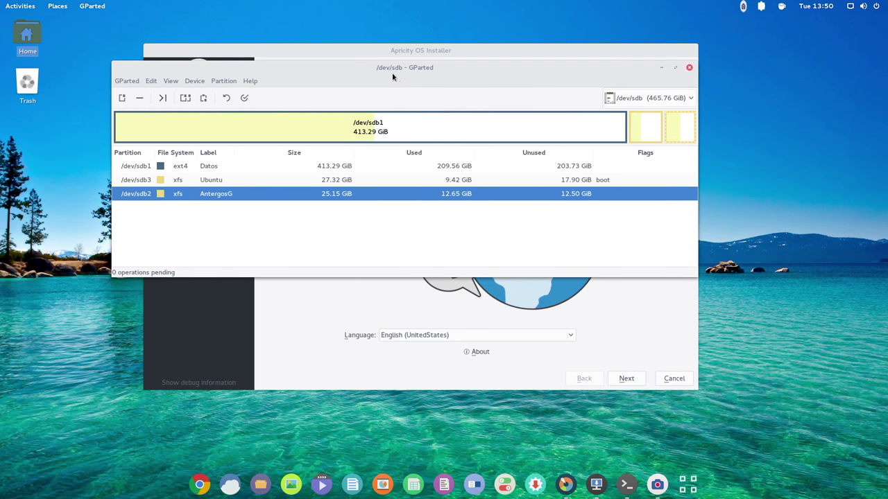
left_click(688, 68)
left_click_drag(475, 54, 487, 67)
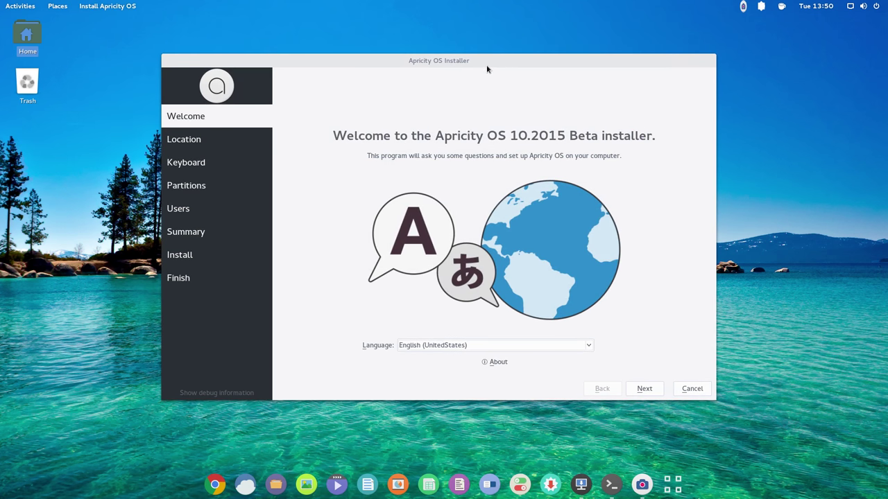
Change the installer language from English (United States) to Spanish (Spain)
left_click_drag(495, 61, 459, 54)
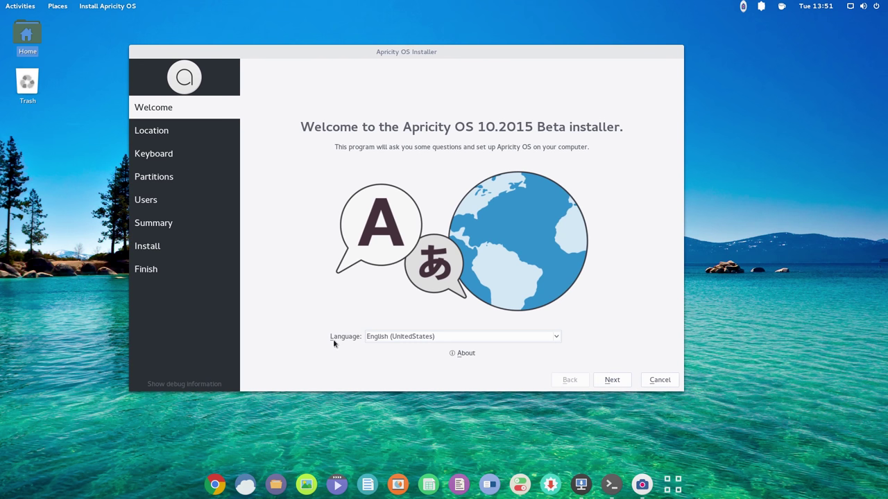
left_click(393, 338)
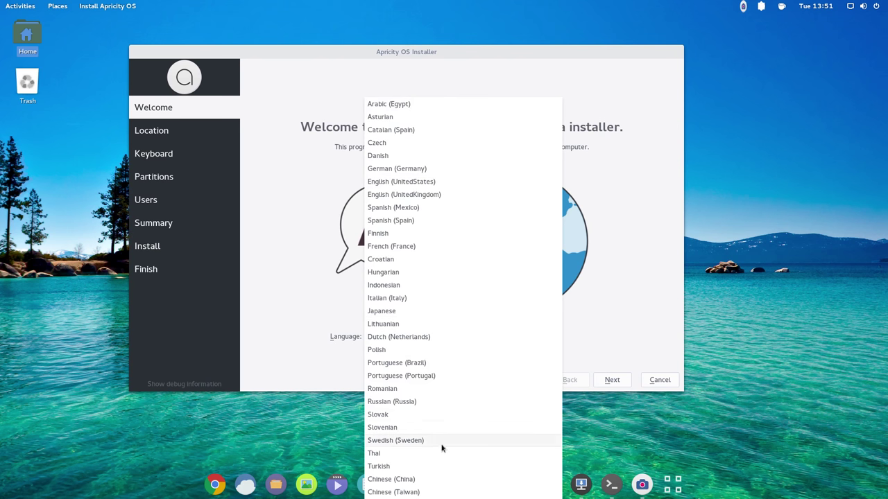
left_click(641, 220)
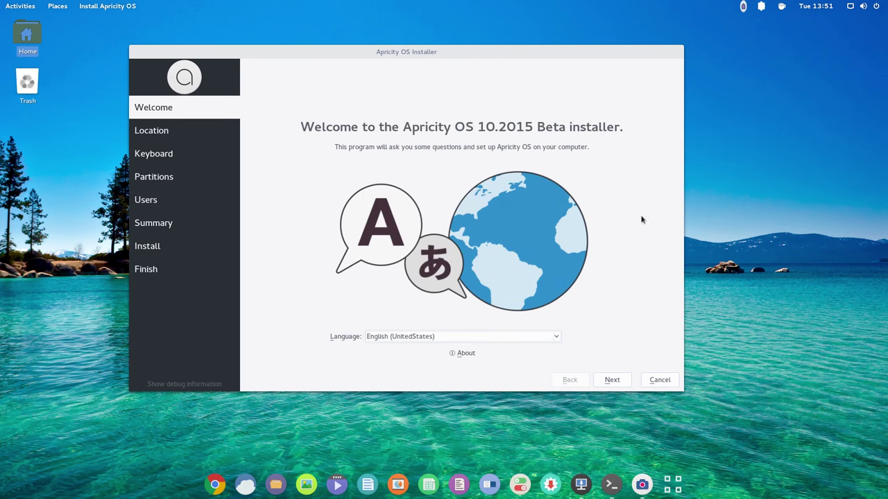
left_click_drag(474, 52, 493, 21)
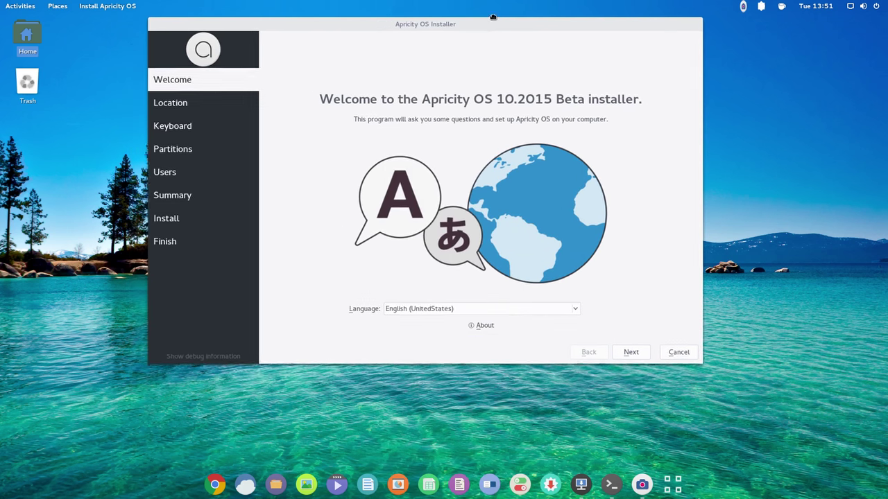
left_click(400, 305)
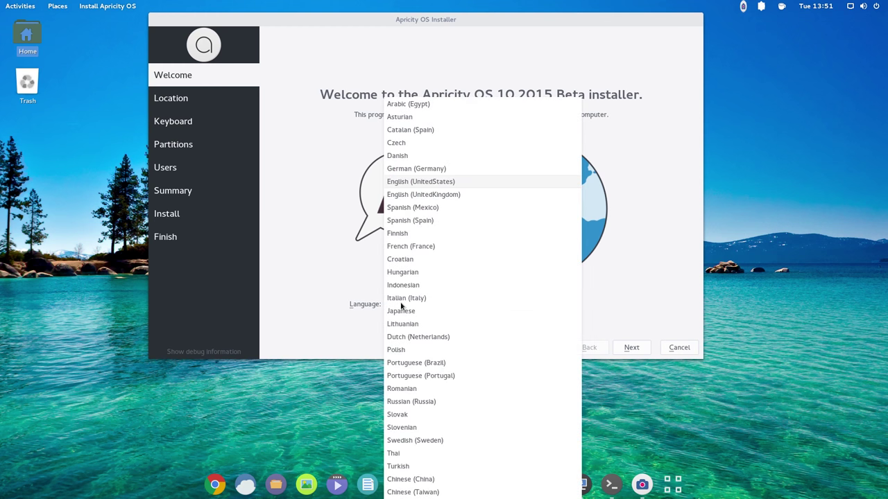
left_click(463, 492)
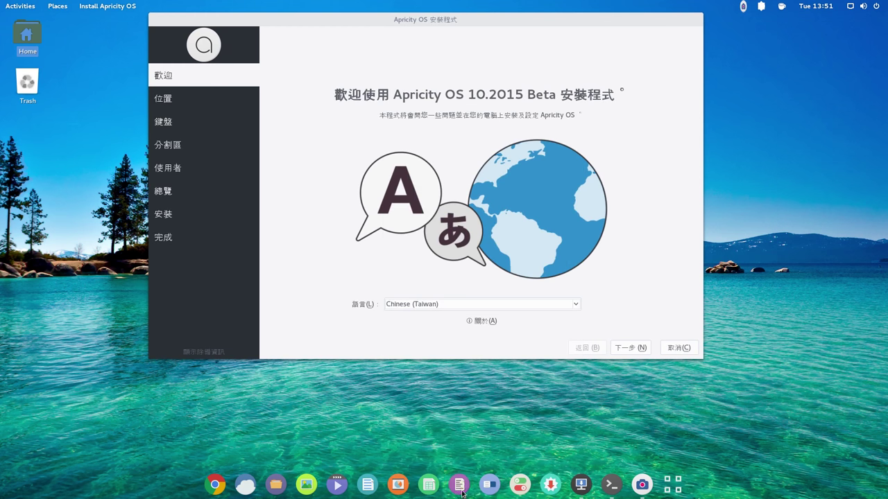
left_click(424, 307)
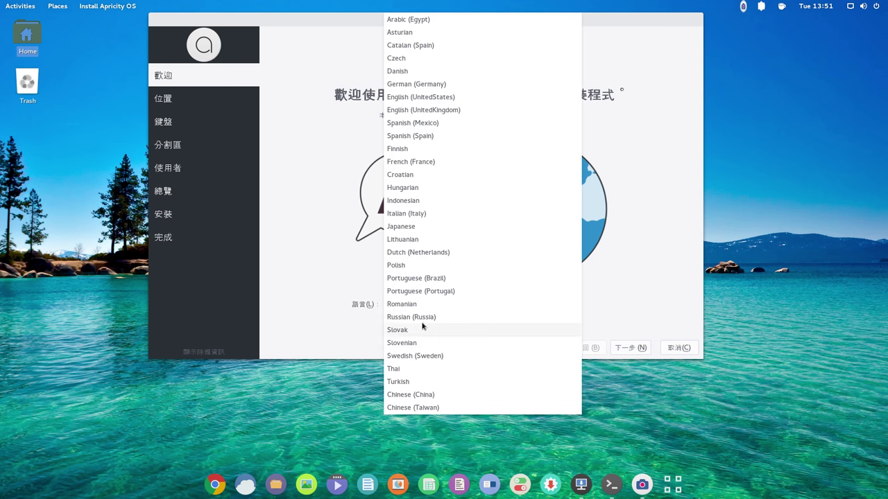
left_click(427, 137)
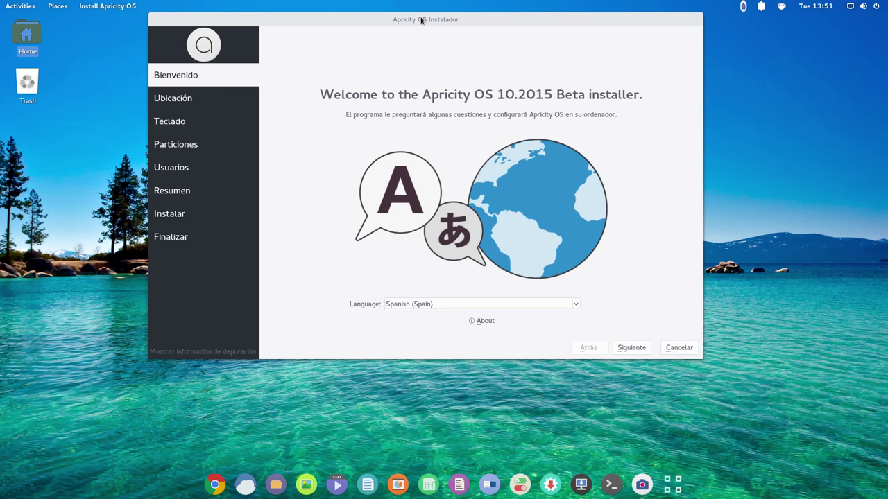
left_click_drag(421, 20, 444, 35)
left_click(42, 77)
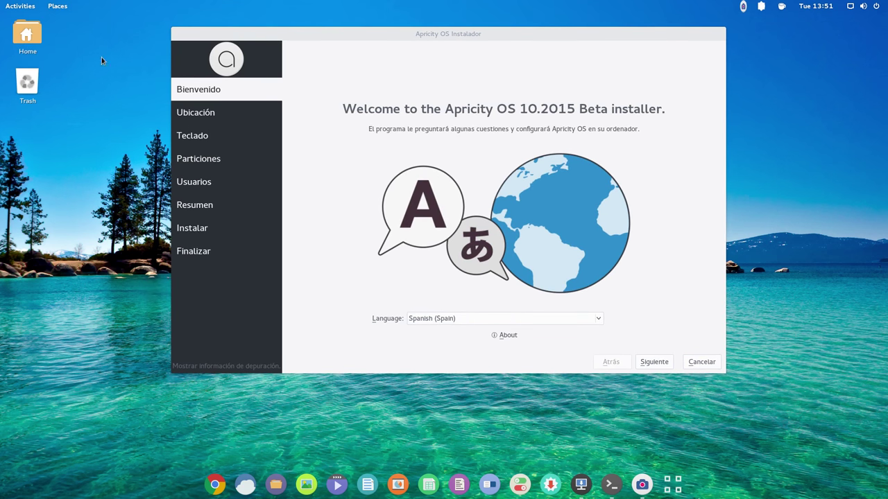
left_click(301, 36)
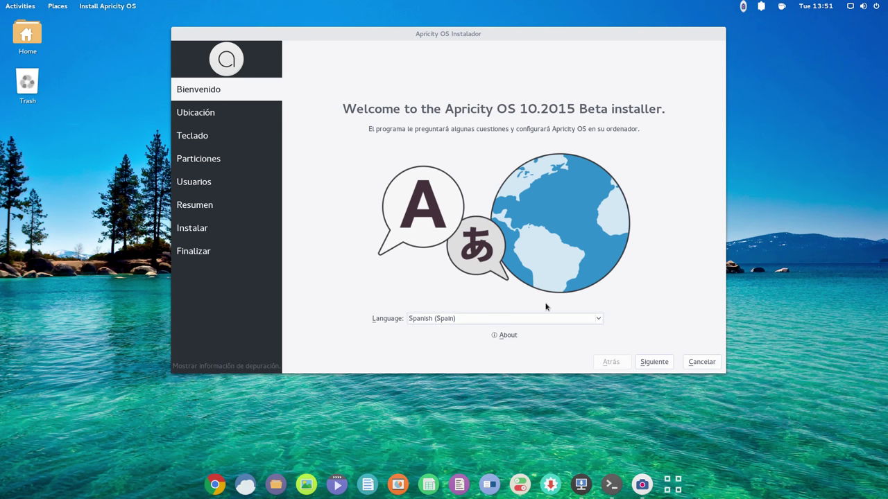
Pick Spain on the time zone map for Europe / Madrid and continue
left_click(661, 362)
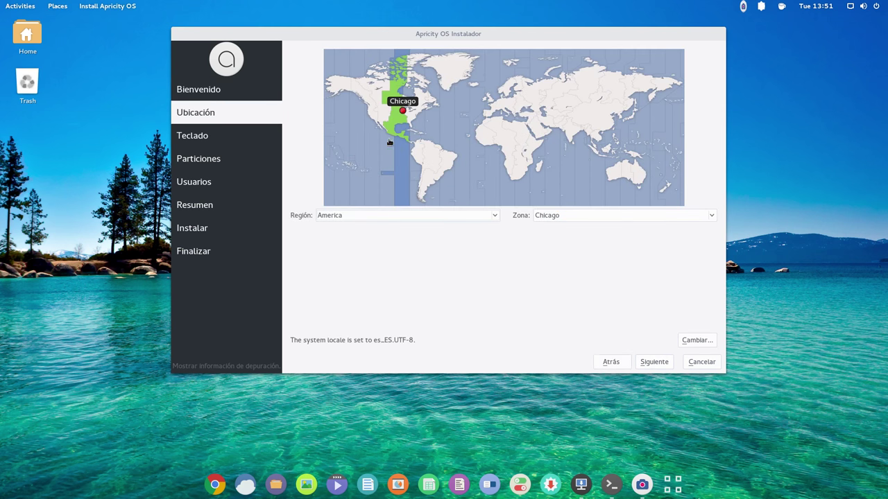
left_click_drag(480, 36, 441, 46)
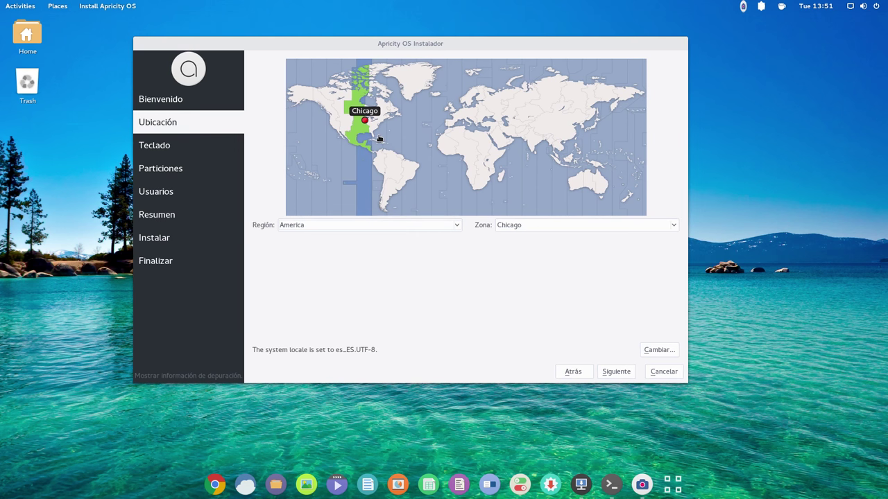
left_click(451, 125)
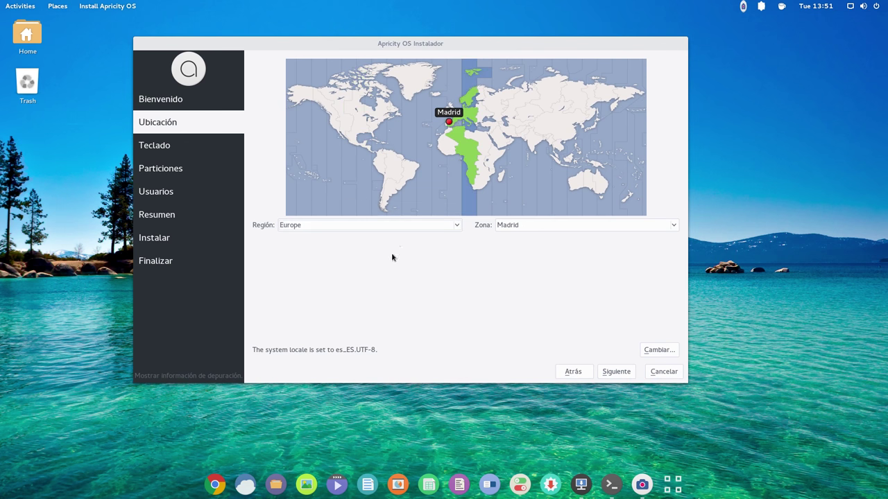
left_click(613, 372)
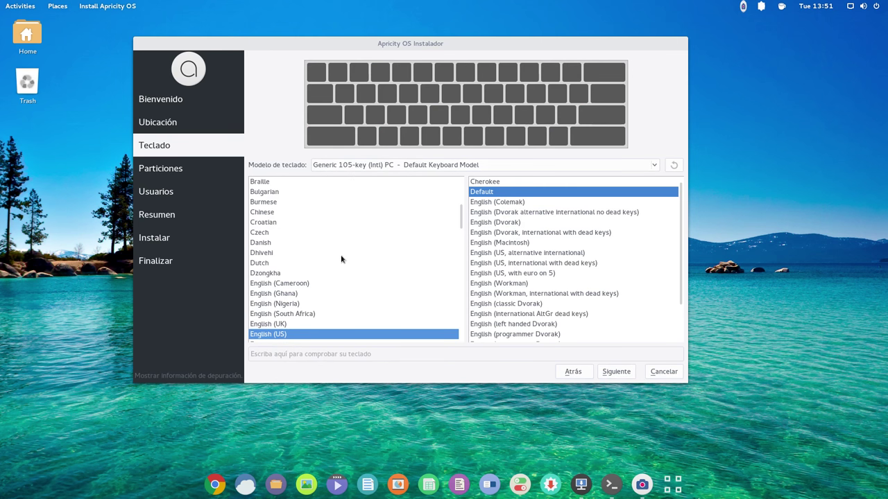
Select the Spanish keyboard layout, verify it by typing 'ñññ', and continue
scroll(284, 236, "down", 8)
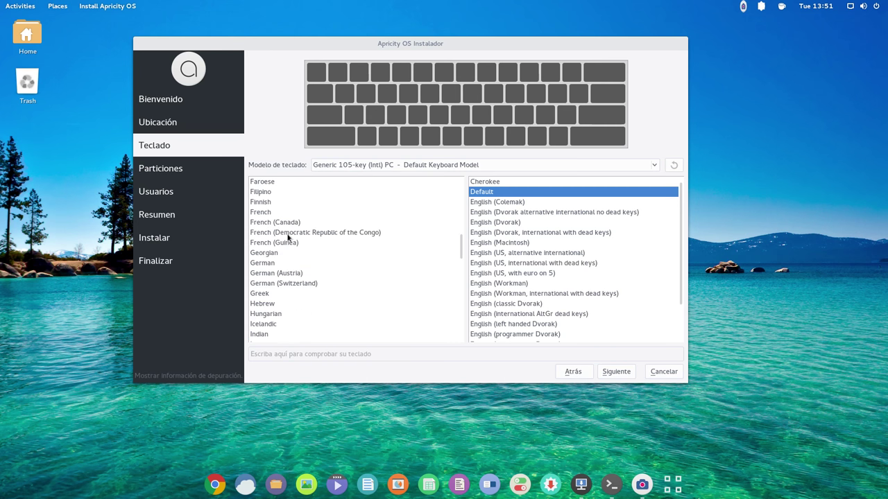
scroll(287, 238, "down", 8)
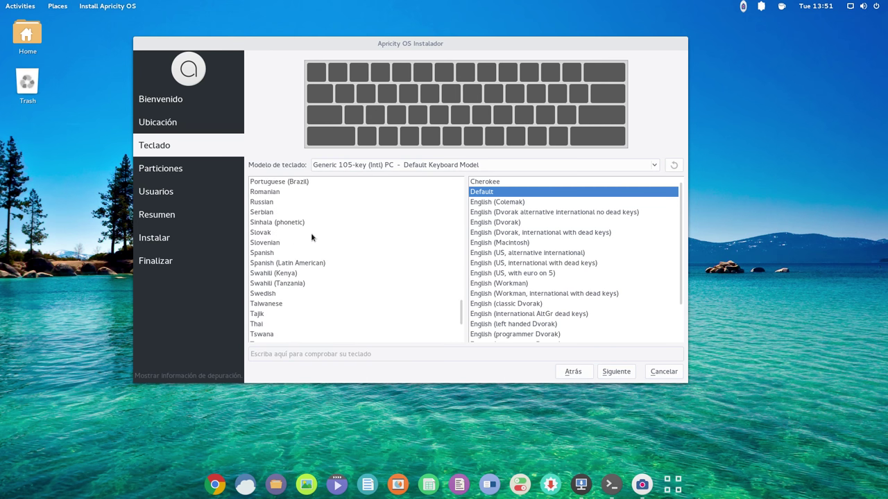
left_click(272, 254)
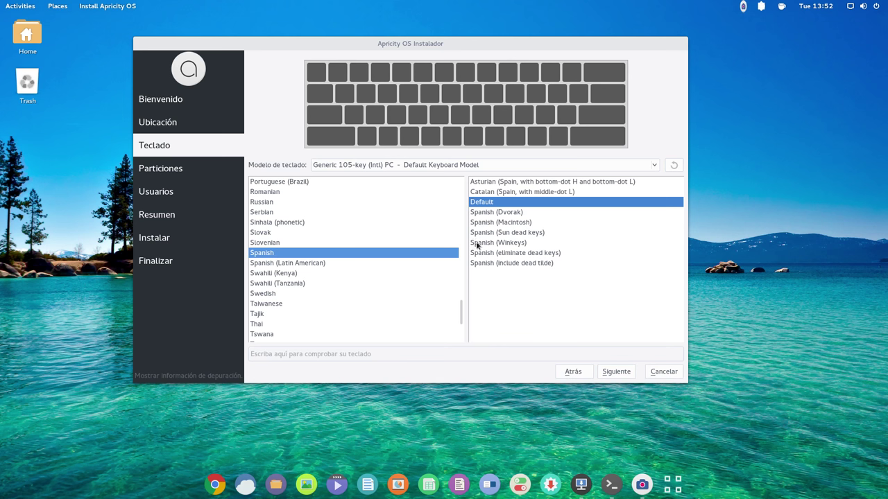
left_click(348, 353)
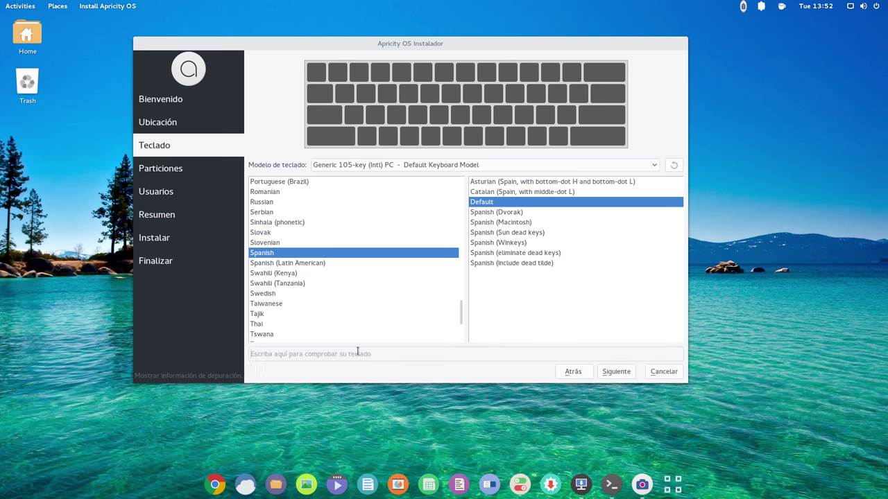
type("ñññ")
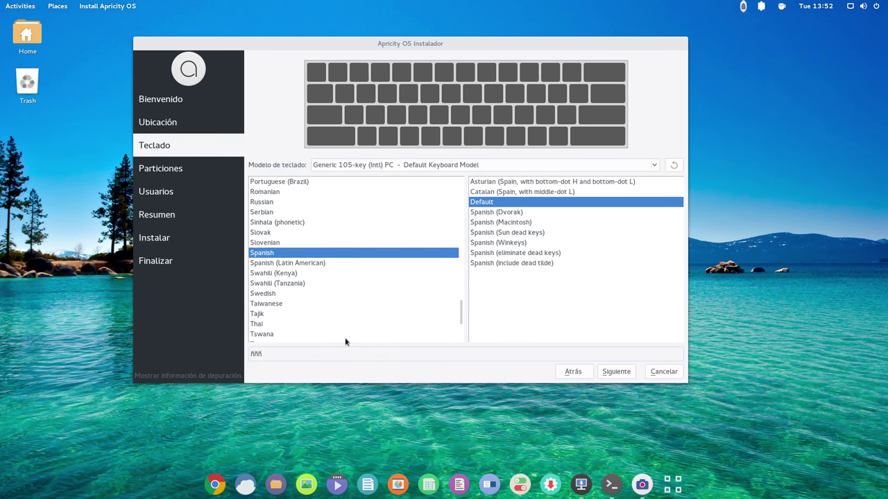
left_click(611, 374)
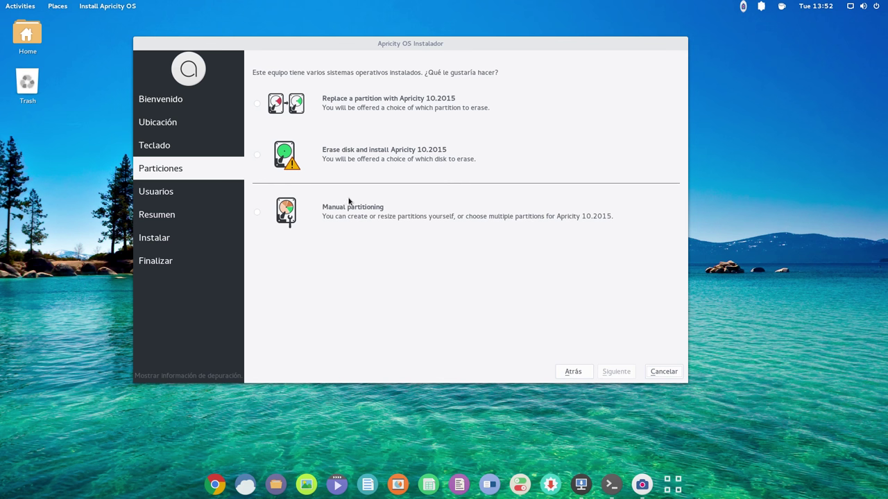
Choose Manual partitioning and proceed to the partition editor
left_click(257, 214)
left_click(612, 373)
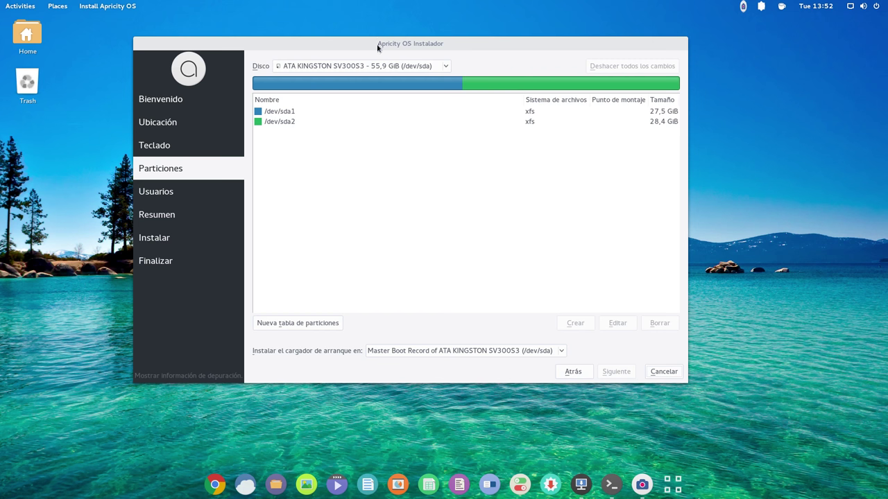
Select the 27,5 GiB /dev/sda1 partition in the partition list
left_click_drag(376, 43, 398, 49)
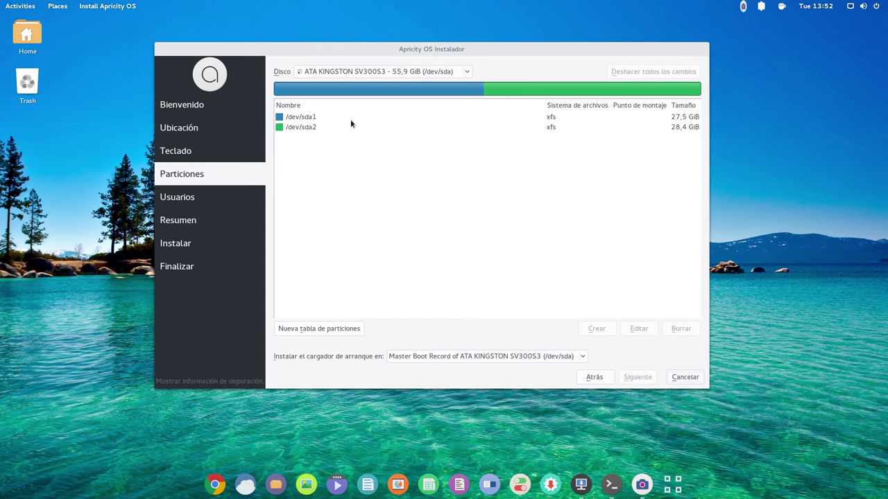
left_click(308, 118)
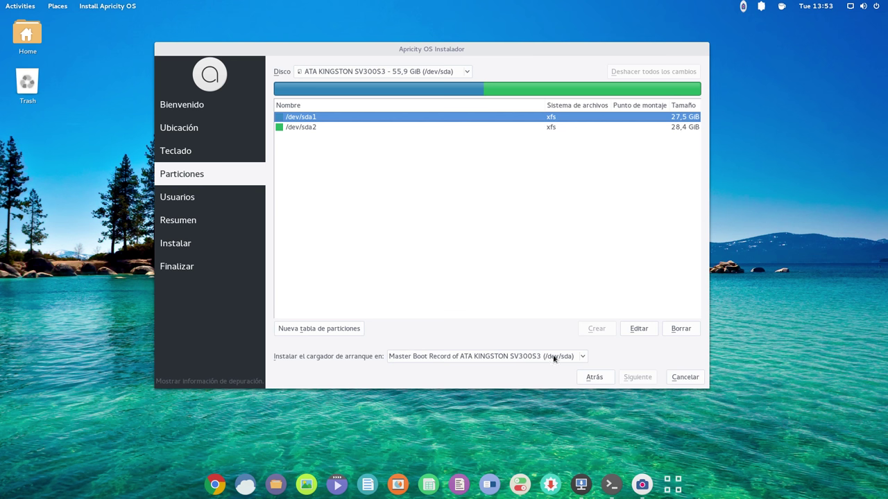
Edit /dev/sda1 to be formatted as xfs and mounted at /
left_click(638, 328)
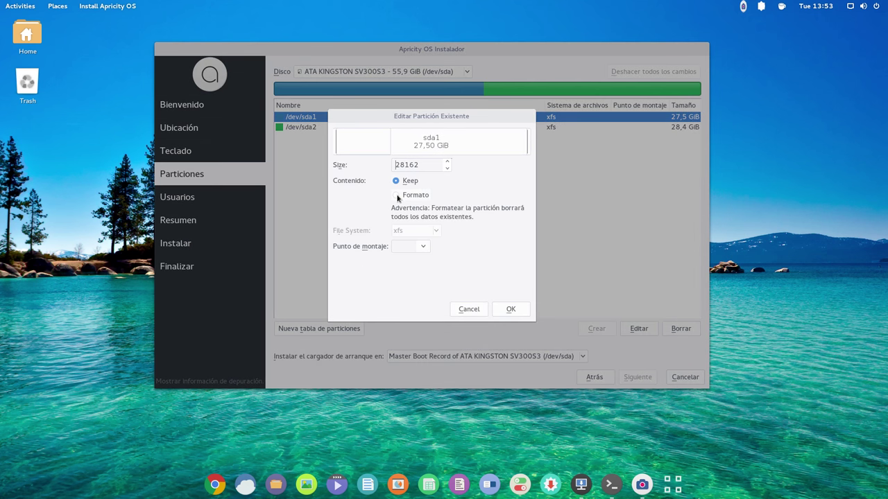
left_click(399, 195)
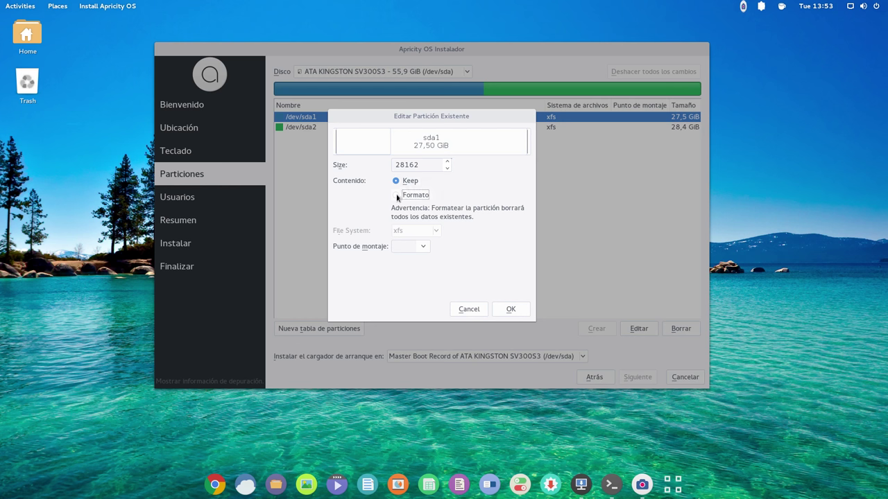
left_click(423, 249)
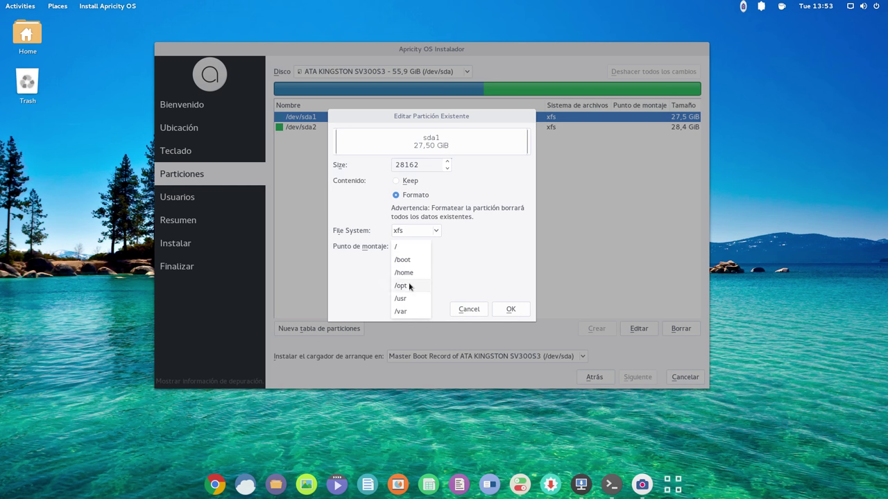
left_click(398, 247)
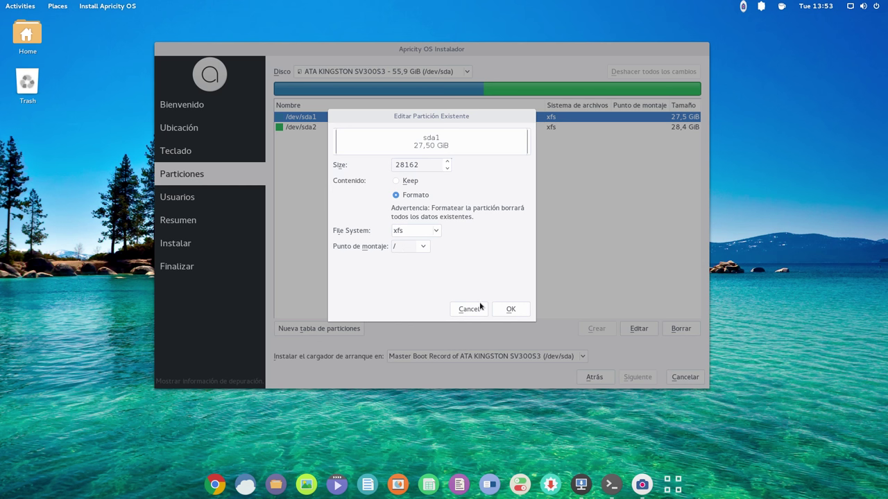
left_click(510, 309)
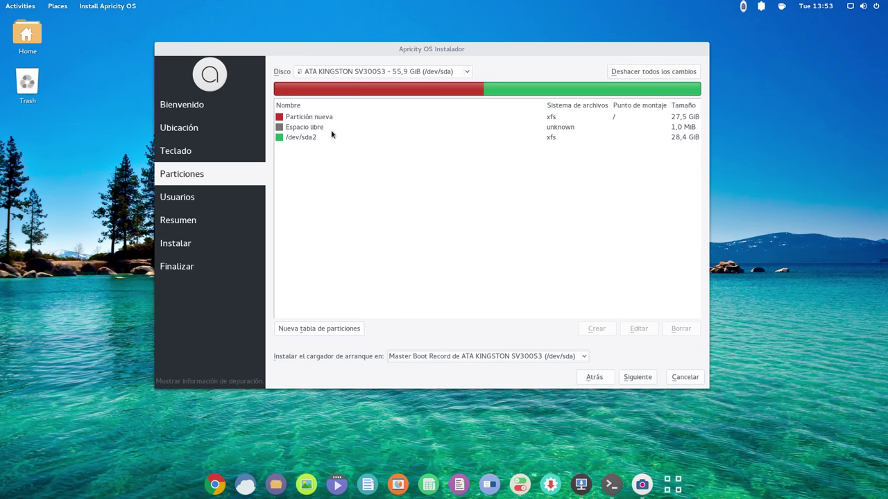
With the new root partition selected, set the boot loader option to 'No instalar el gestor de arranque'
left_click(311, 118)
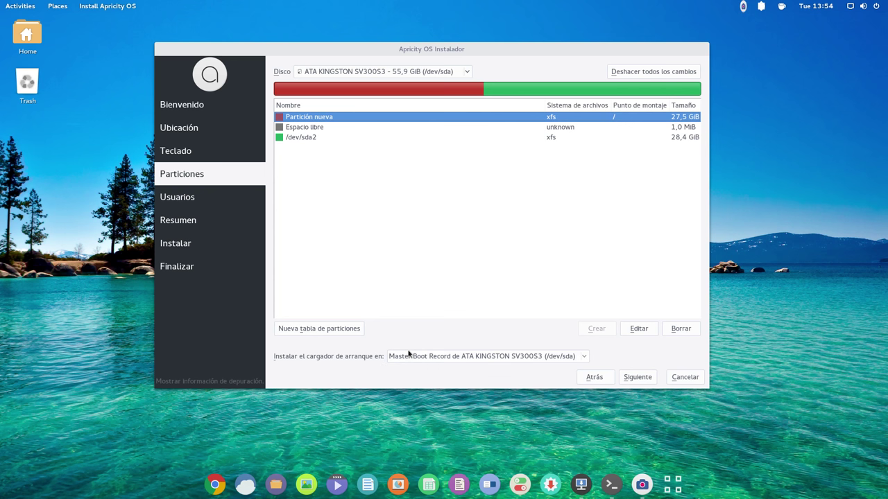
left_click(409, 356)
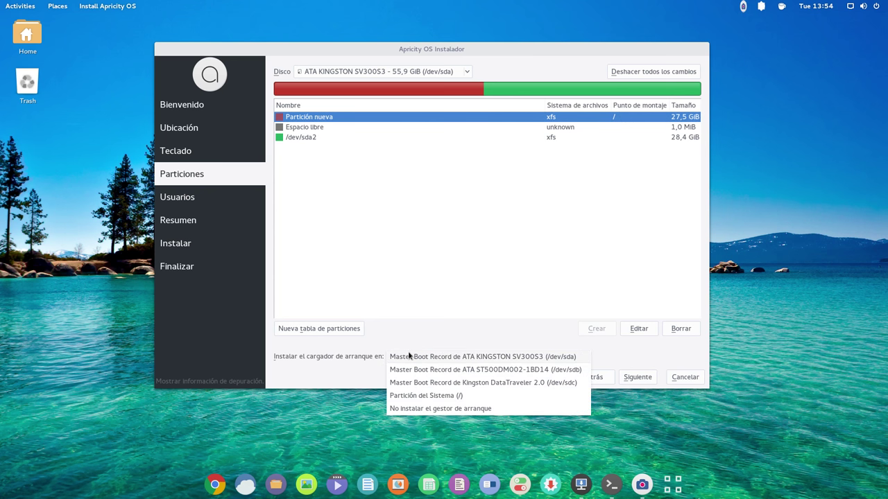
left_click(430, 409)
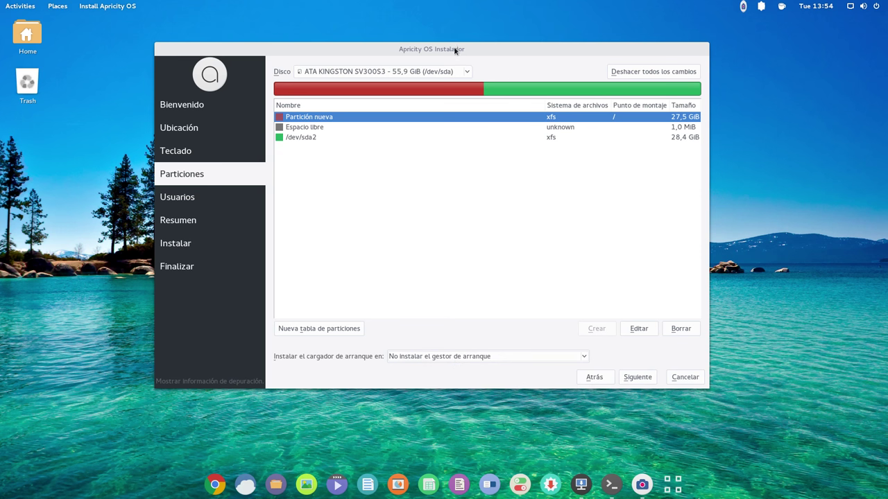
left_click_drag(452, 49, 413, 39)
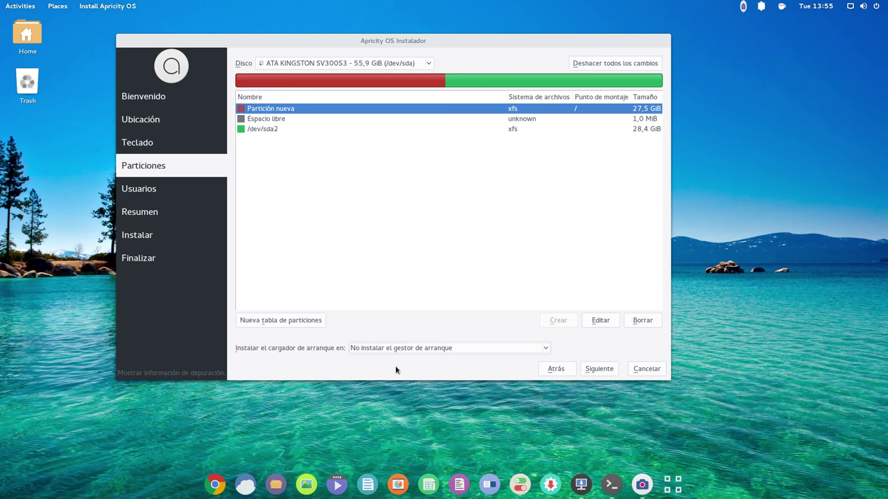
Recheck the boot loader choices and look over the sda entries: 1,0 MiB free space, root and /dev/sda2
left_click(397, 348)
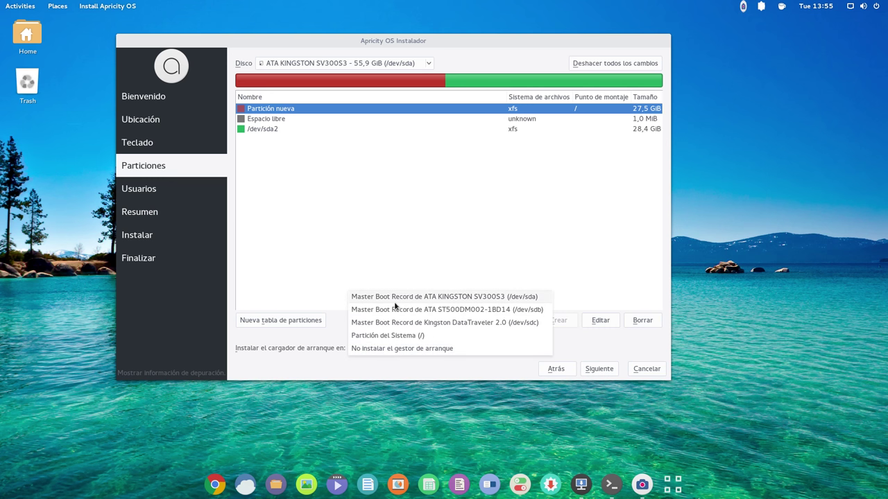
left_click(347, 263)
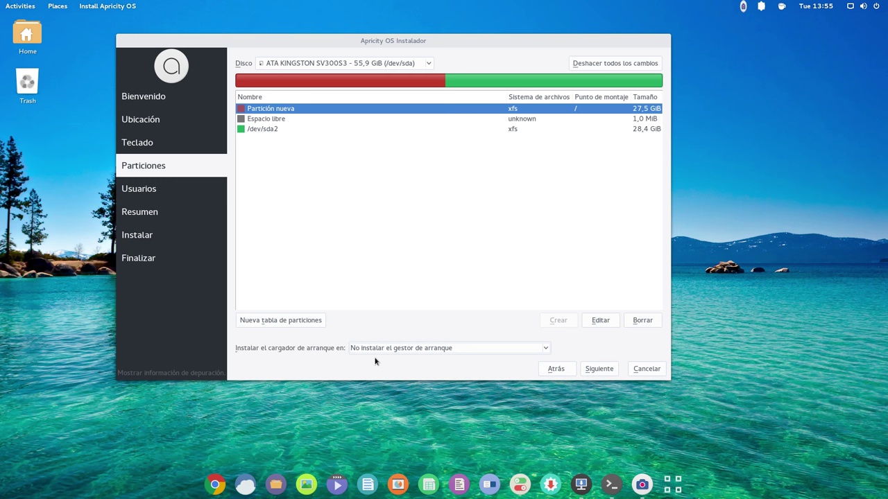
left_click(277, 120)
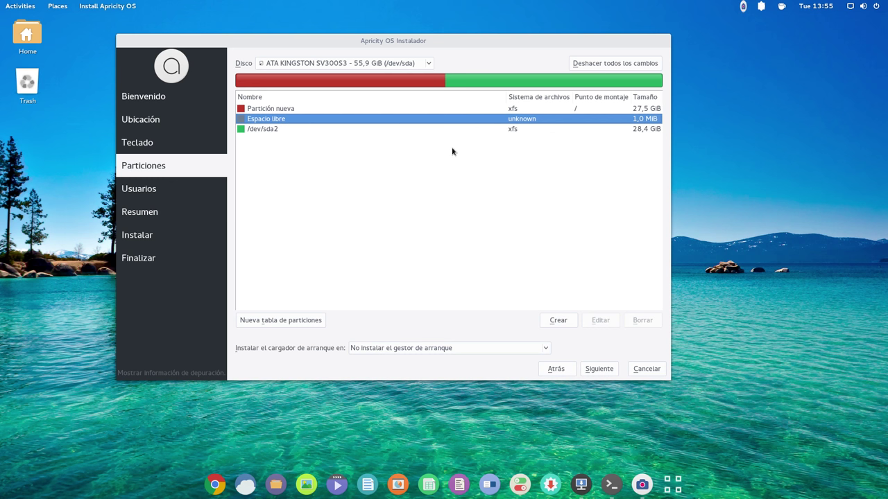
left_click(274, 109)
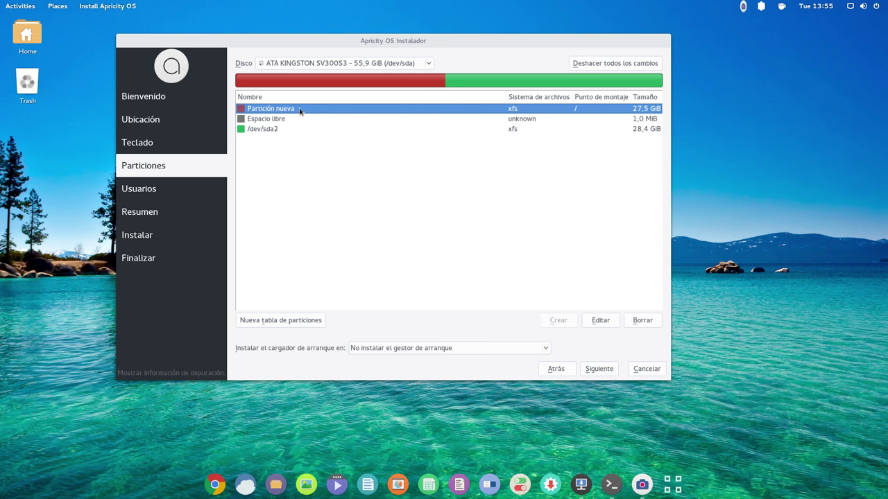
left_click(269, 131)
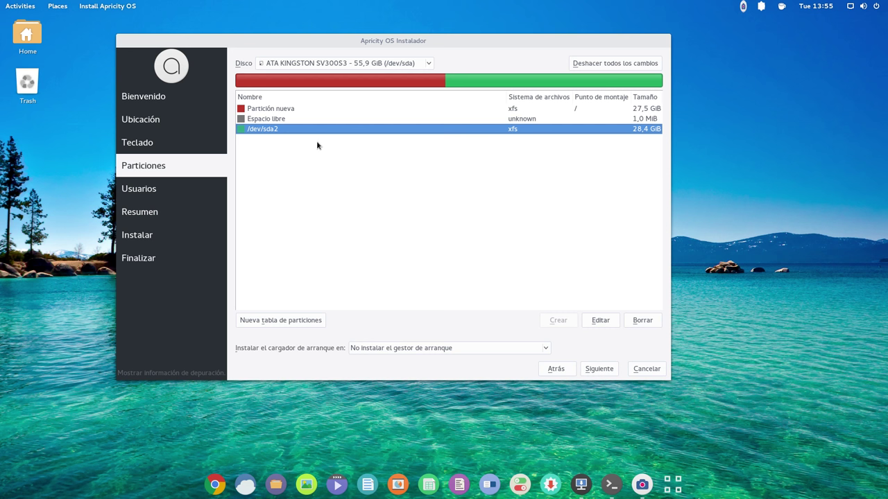
Switch to the /dev/sdb disk and edit its 413,3 GiB sdb1 partition
left_click(319, 63)
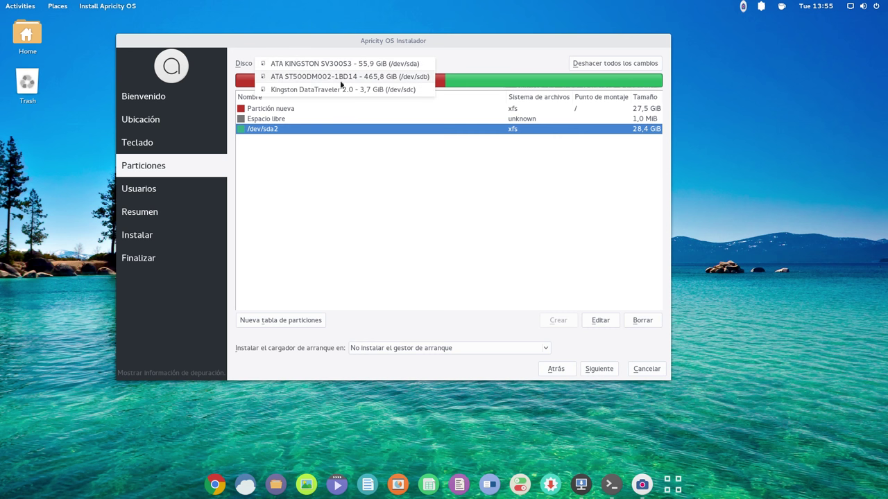
left_click(361, 78)
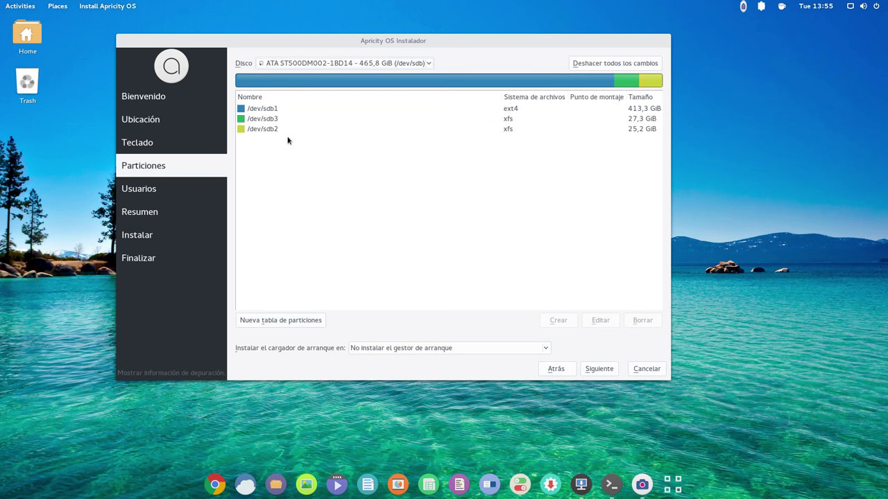
left_click(507, 110)
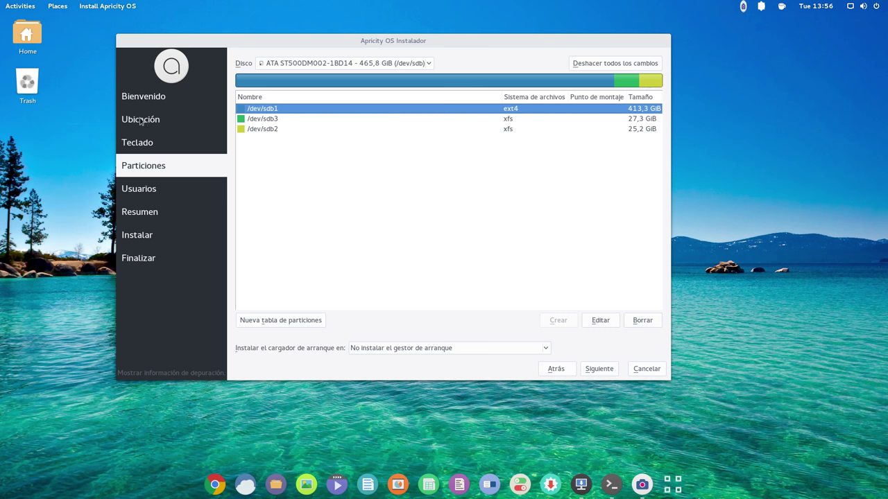
left_click(601, 321)
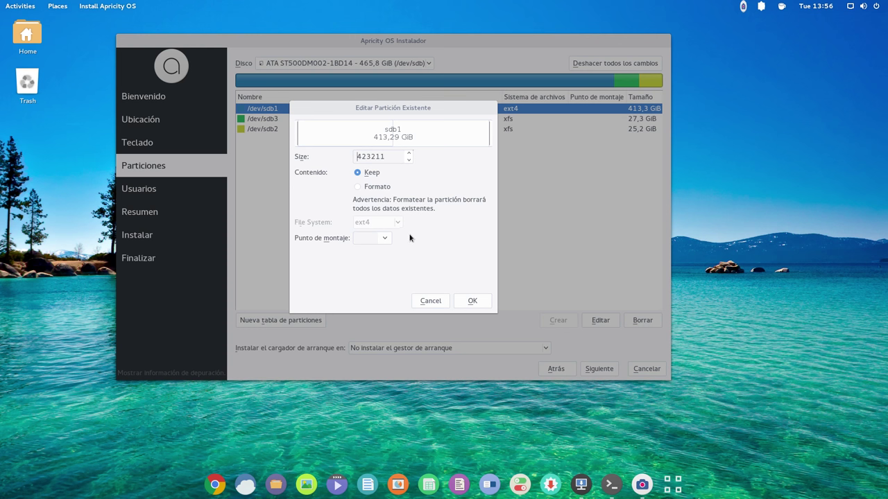
Mount the kept 413,3 GiB ext4 sdb1 partition at /media/datos and confirm
left_click(386, 237)
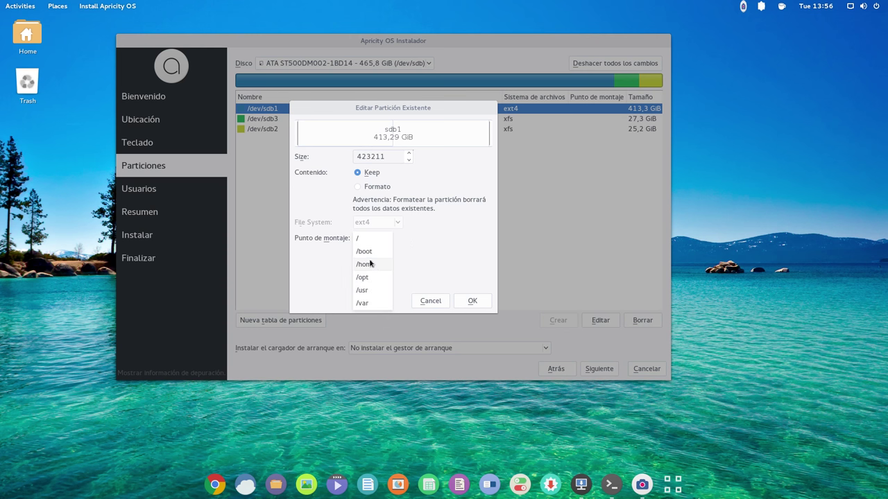
left_click(373, 264)
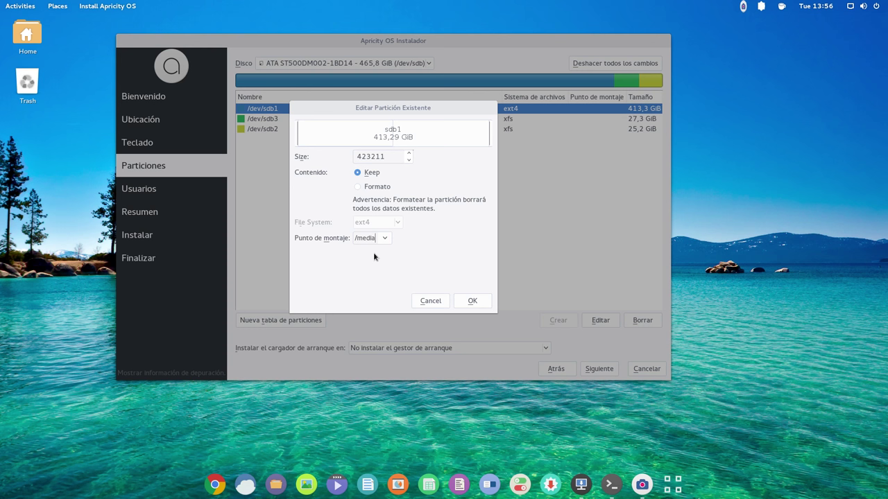
type("/")
left_click(472, 301)
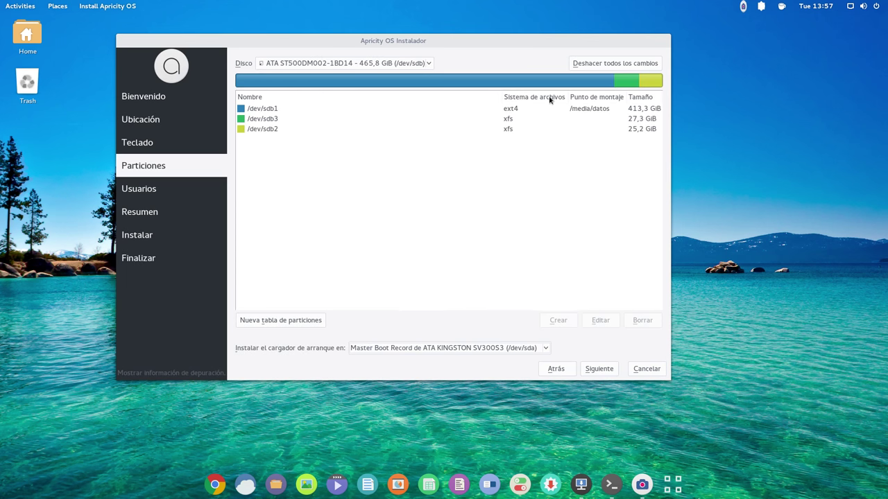
Return to the sda disk and select the new root partition
left_click(591, 111)
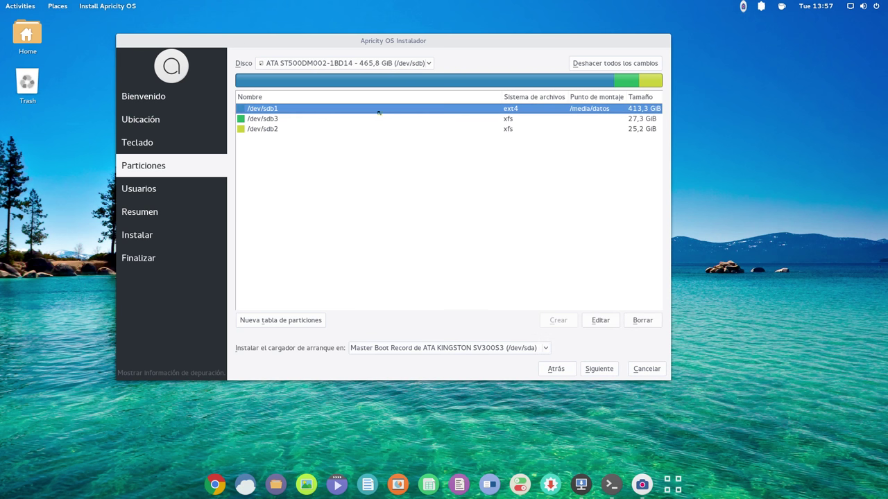
left_click(297, 64)
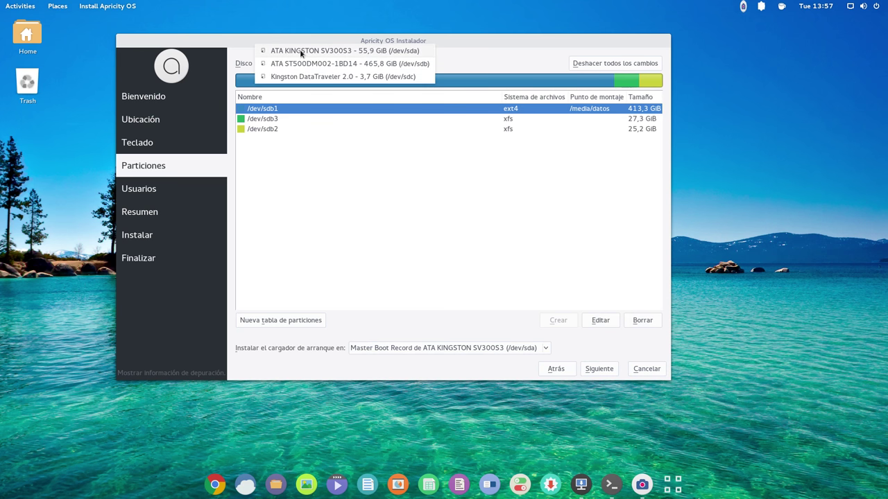
left_click(301, 54)
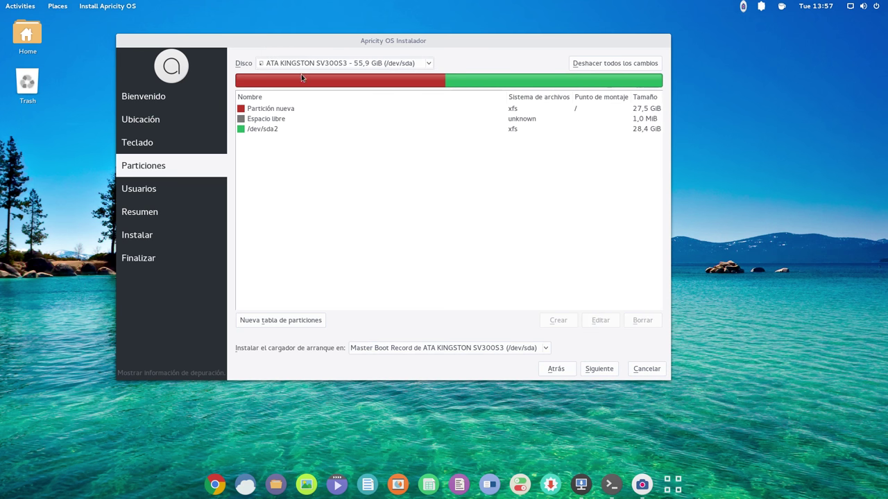
left_click(511, 111)
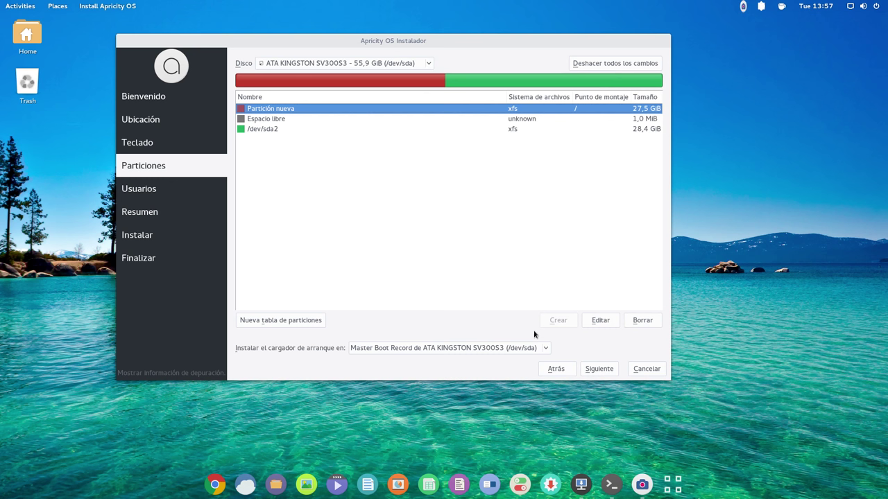
Set the boot loader to 'No instalar el gestor de arranque' and continue to Usuarios
left_click(394, 349)
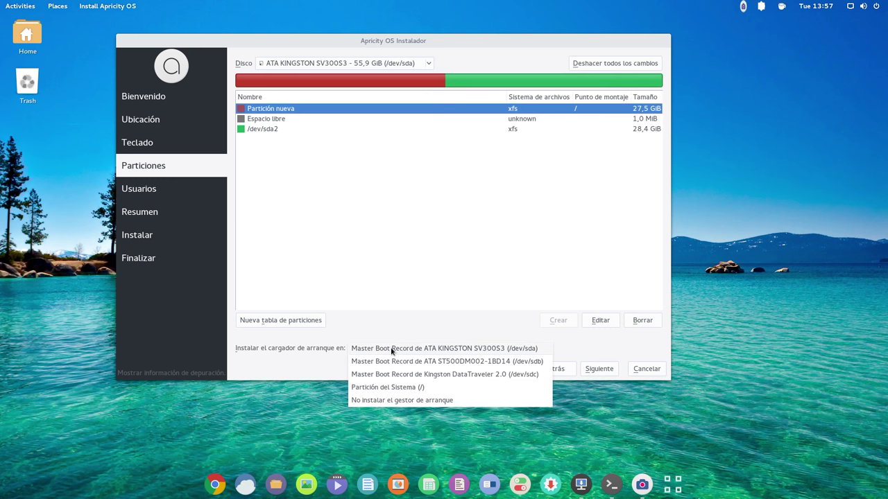
left_click(375, 400)
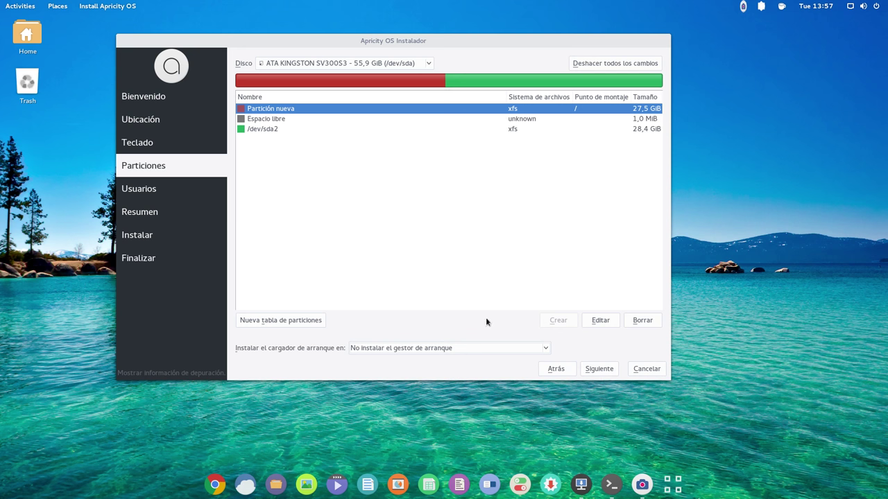
left_click(595, 370)
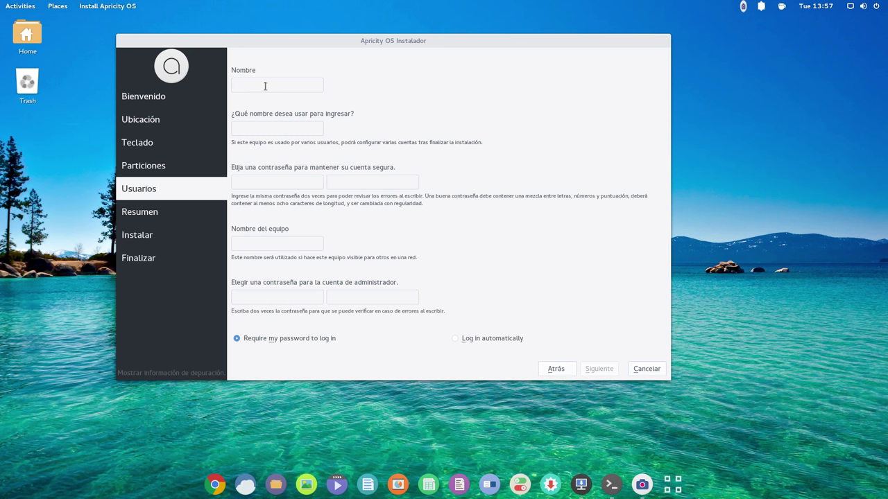
Enter the user's full name and the account password, then confirm the password
left_click(265, 86)
type("Yoyo")
left_click(256, 182)
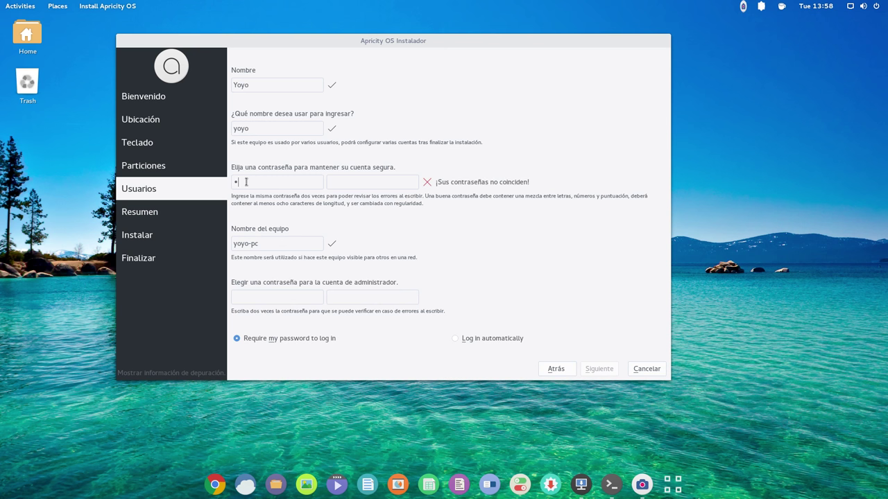
left_click(340, 181)
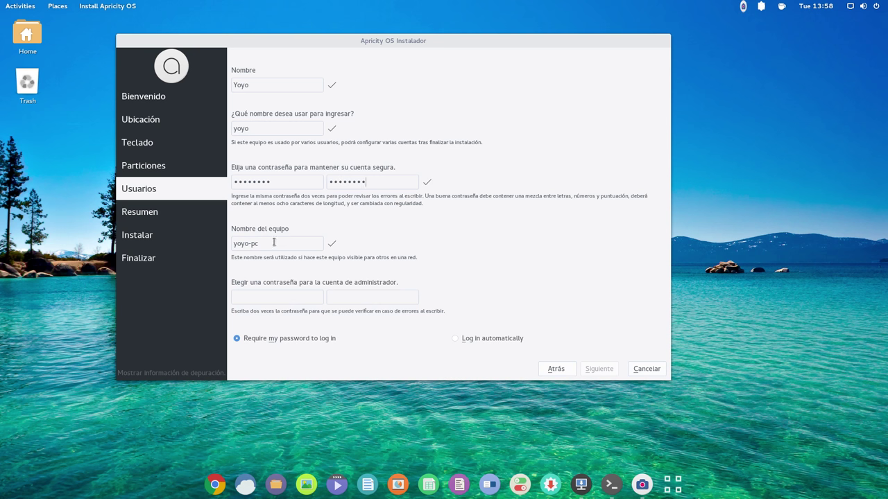
Change the computer name to apricity-pc and enter the administrator password
left_click_drag(260, 244, 235, 243)
key("BackSpace")
type("apricity")
type("-")
type("pc")
type("••••")
type("•••")
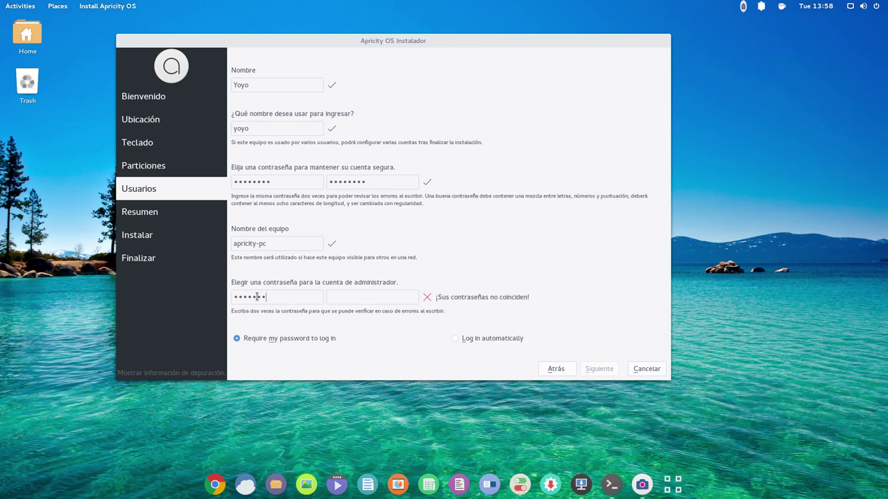
left_click(359, 297)
type("•••••••")
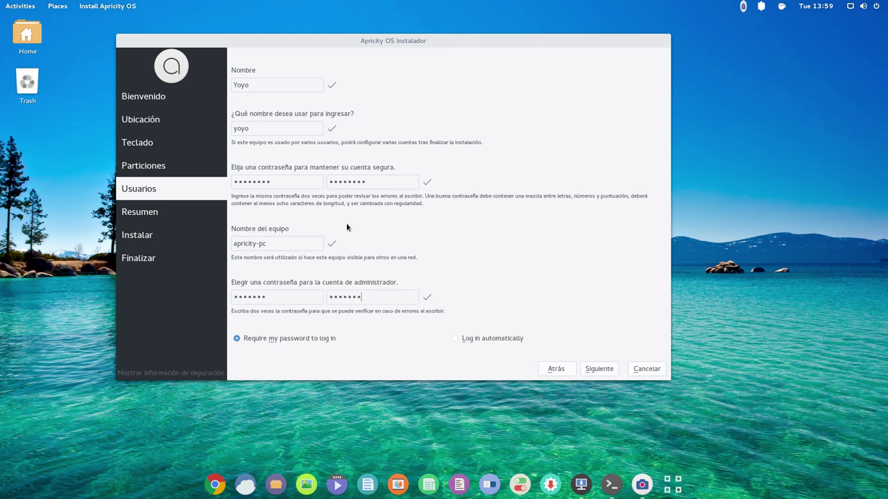
Open the Resumen page and scroll through the planned partition actions
left_click(588, 371)
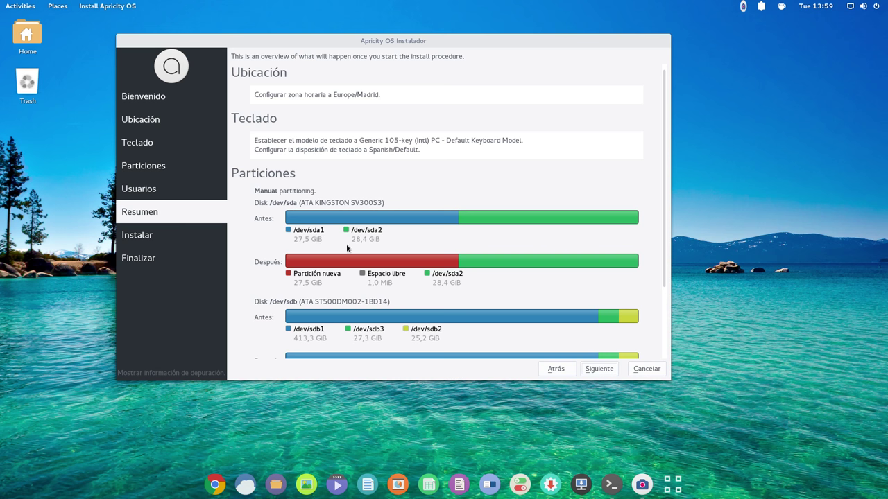
scroll(361, 259, "down", 2)
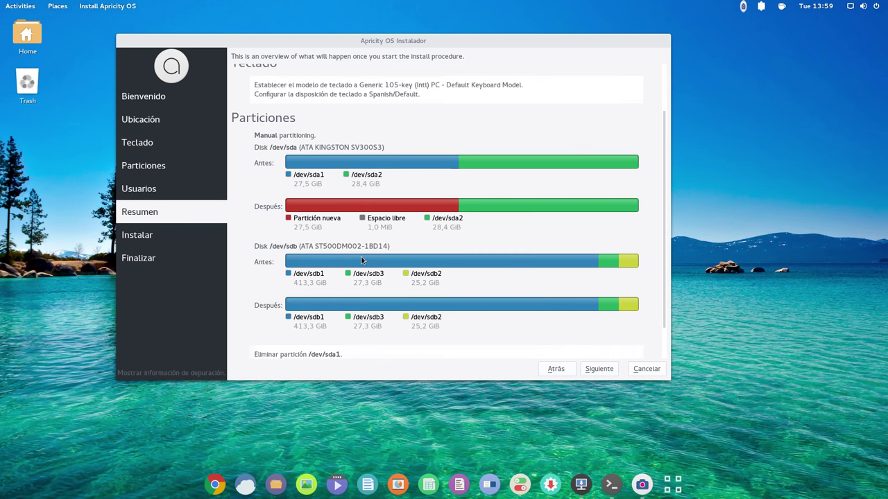
scroll(361, 260, "down", 1)
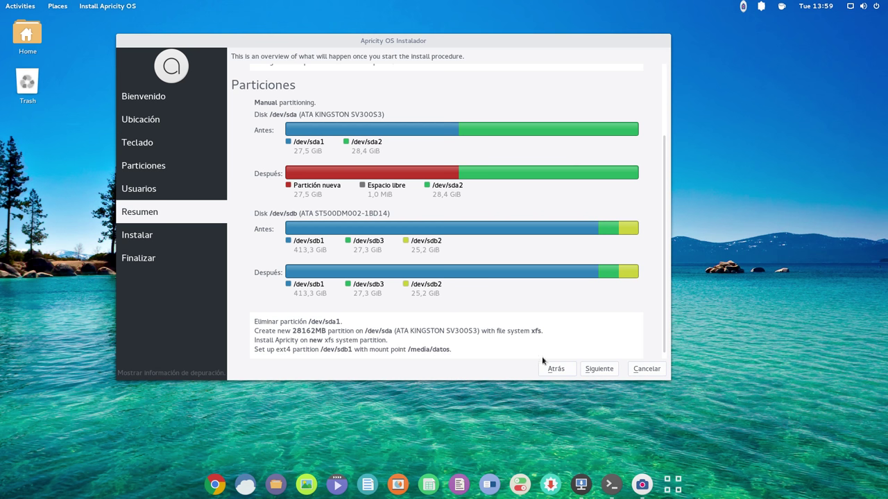
Start installing from the Resumen page and nudge the installer window slightly right
left_click(599, 369)
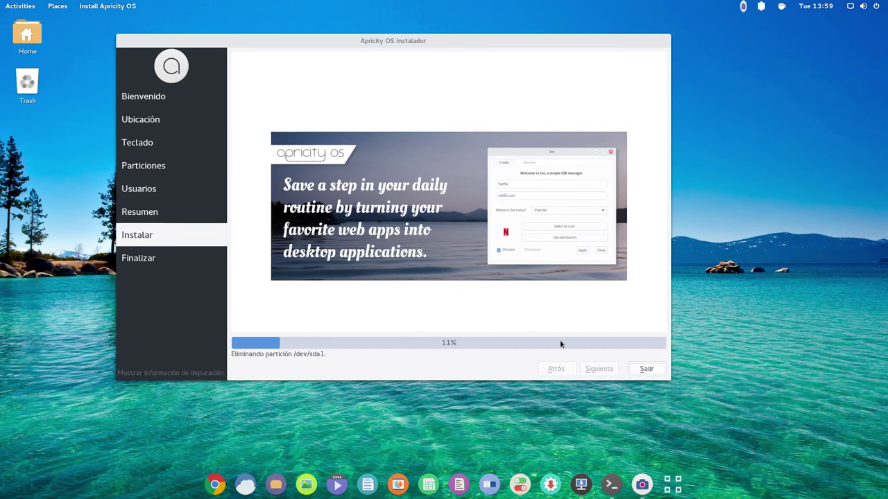
left_click_drag(373, 40, 395, 43)
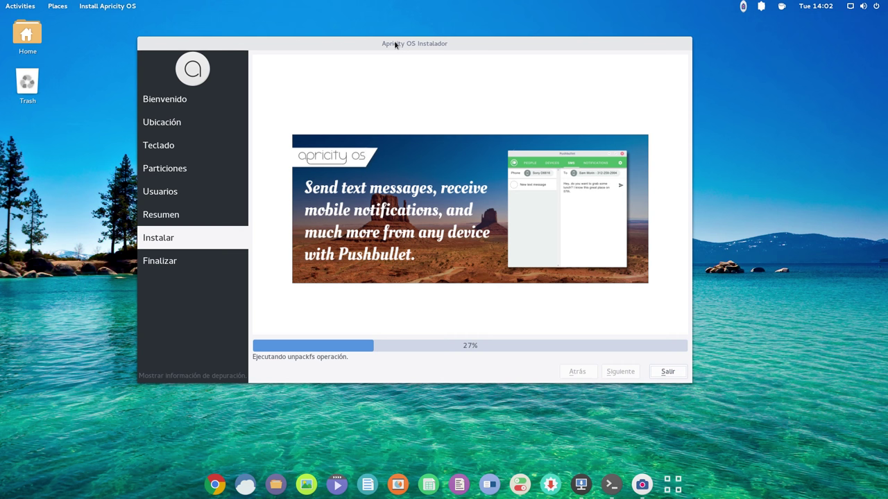
Review the earlier pacman sync lines (core through community, apricity-core) in the terminal, then close it
left_click(611, 484)
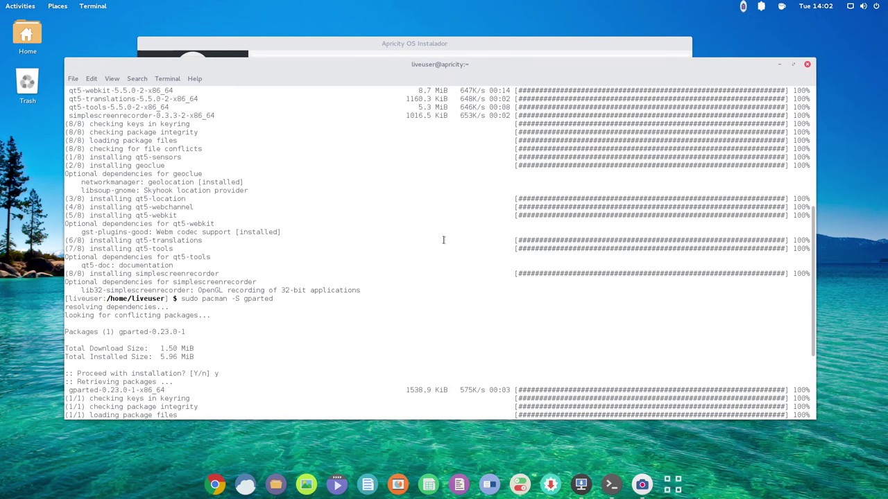
scroll(215, 232, "up", 10)
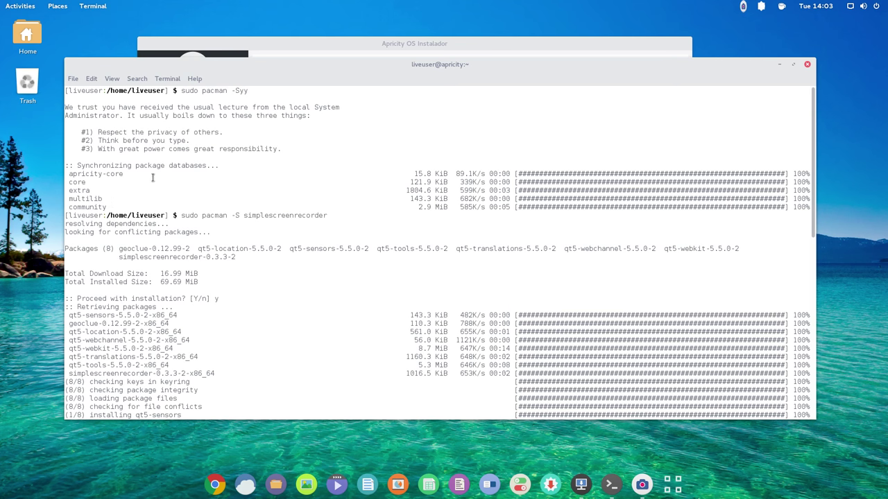
left_click_drag(108, 206, 67, 181)
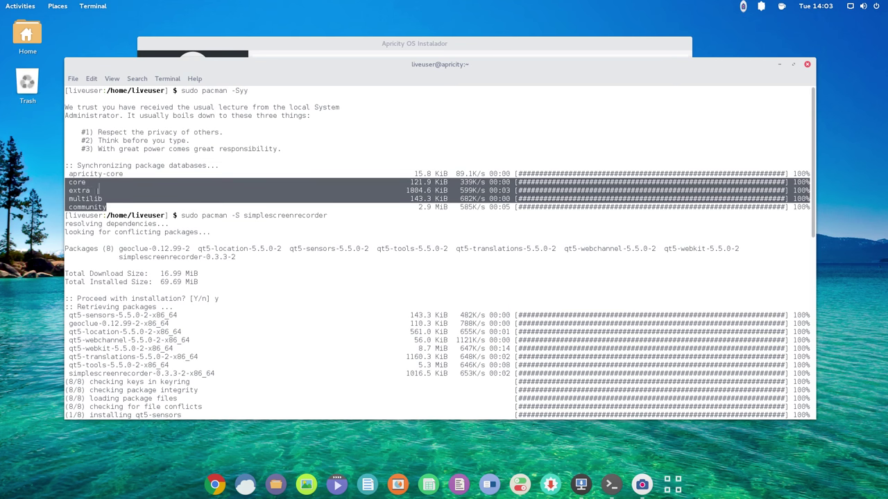
left_click(133, 174)
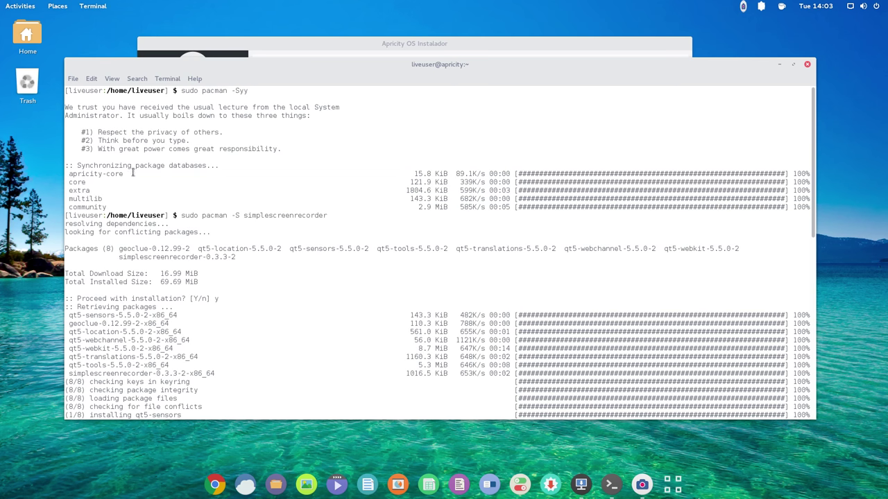
left_click_drag(133, 174, 66, 174)
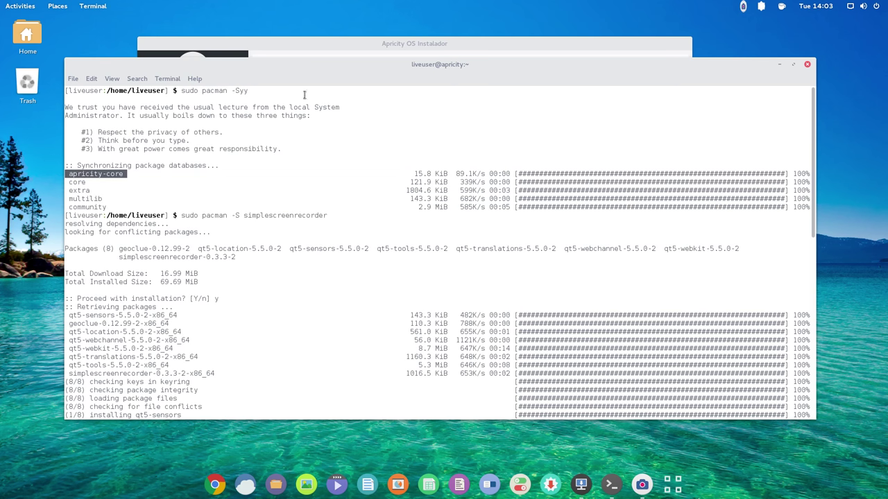
left_click_drag(490, 69, 503, 68)
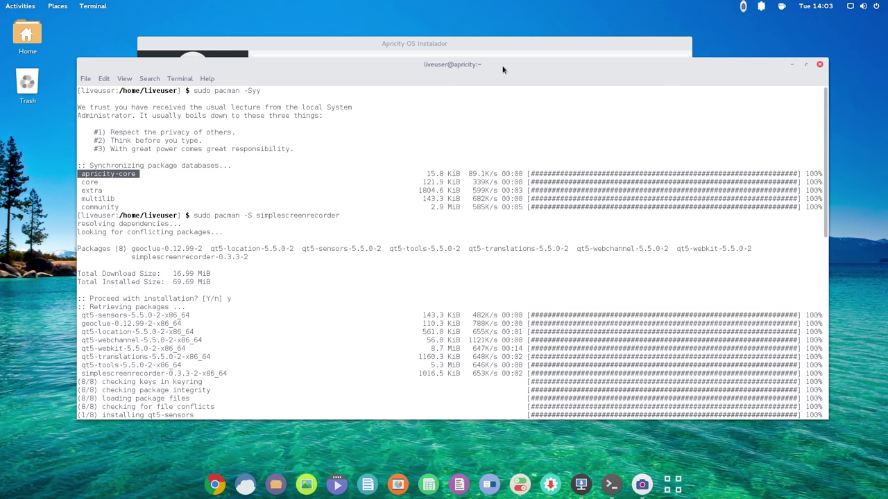
left_click(819, 64)
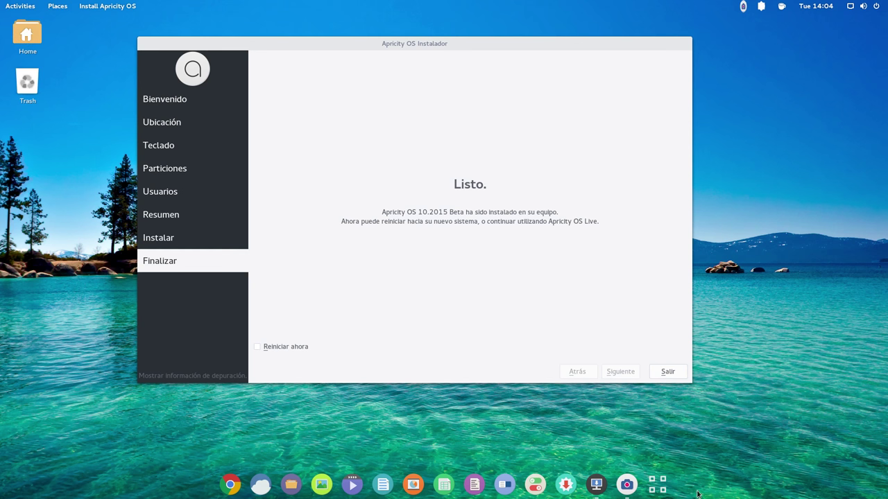
Bring up SimpleScreenRecorder and place the finished installer window beside it
left_click(624, 482)
left_click(622, 468)
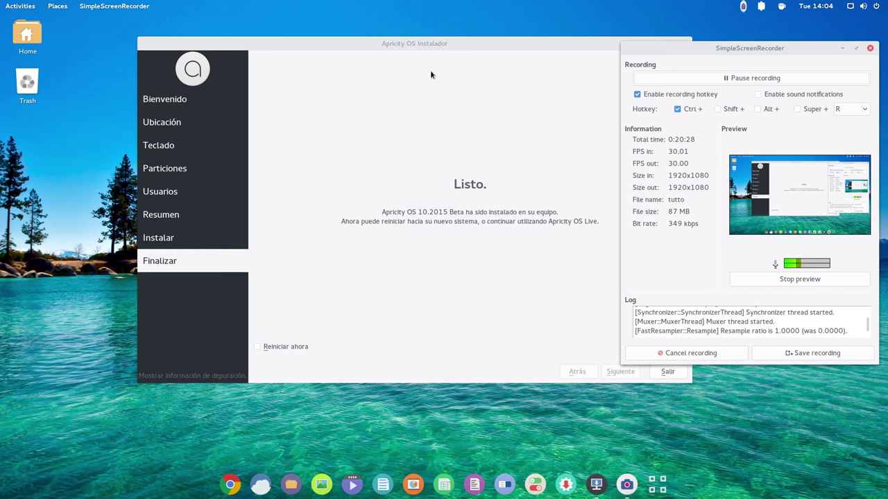
left_click_drag(417, 43, 303, 47)
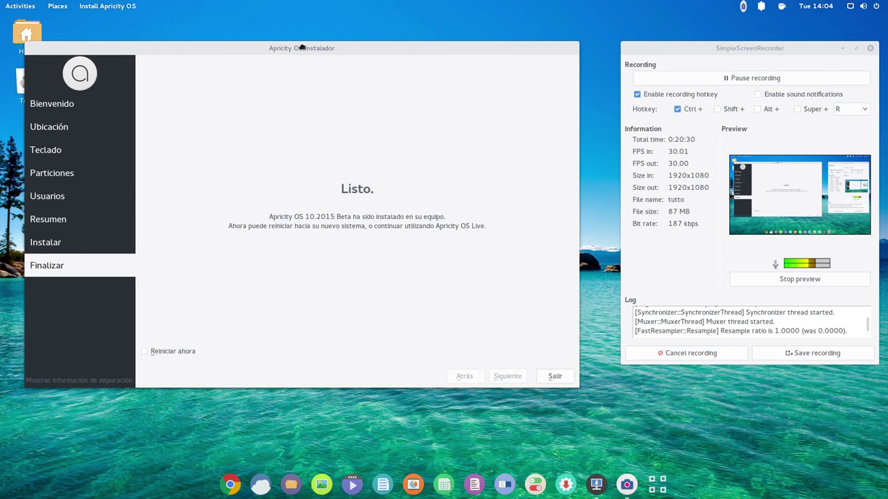